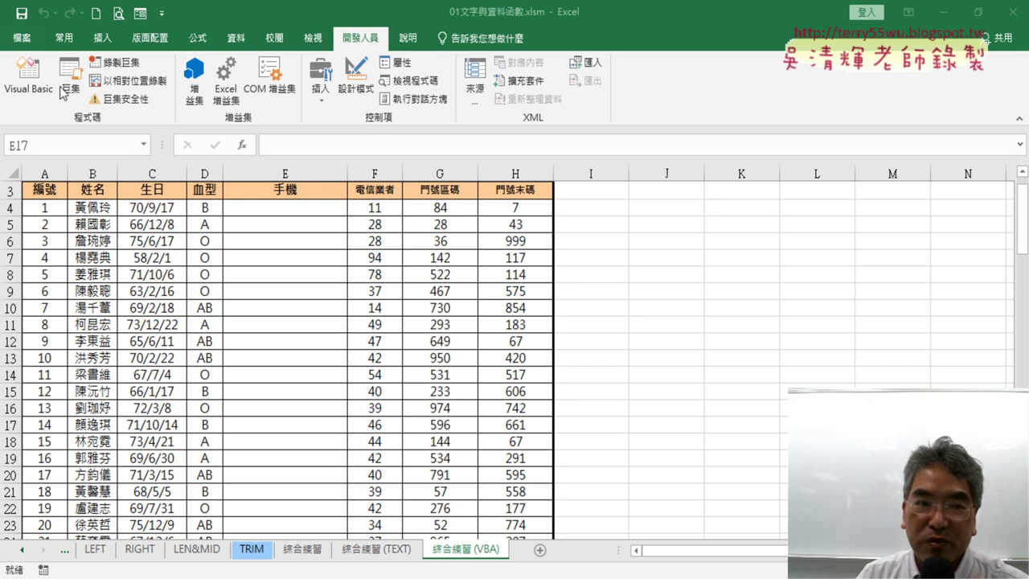
- Open the VBA editor, review Module1's 手機 code, and list the 手機 and 清除 macros
{"action": "left_click", "coordinate": [28, 77]}
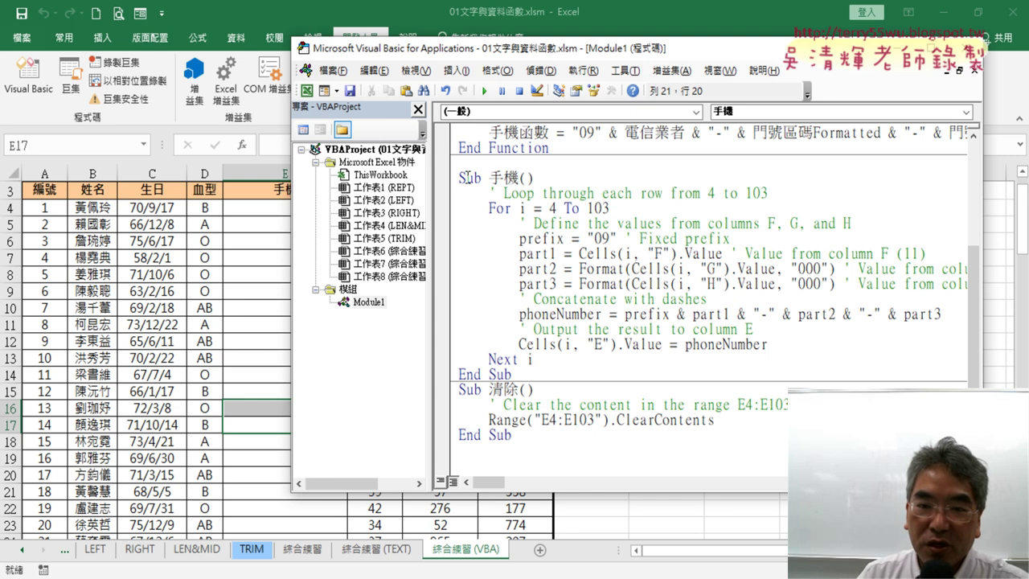
{"action": "left_click_drag", "start_coordinate": [457, 178], "coordinate": [540, 179]}
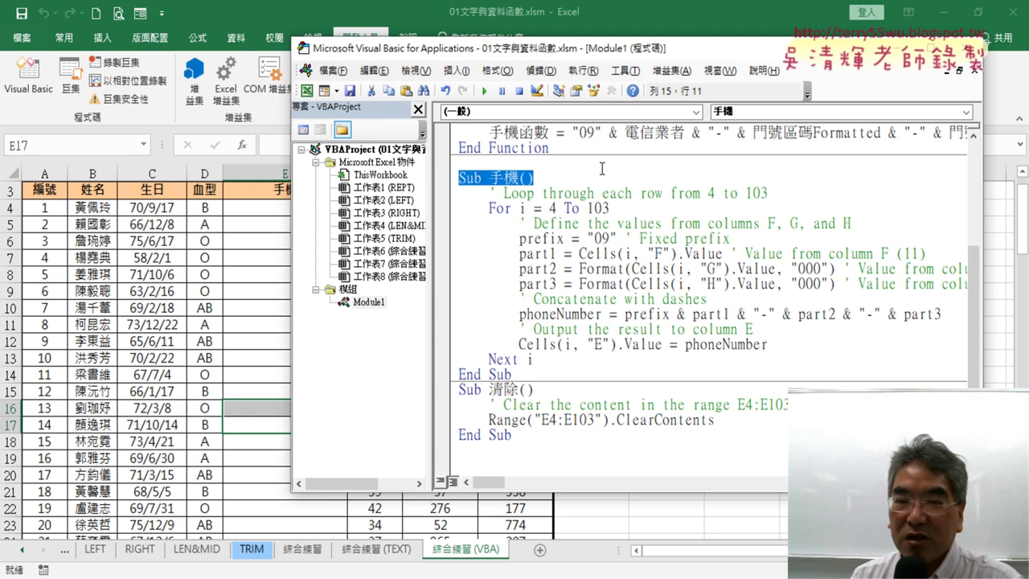
{"action": "scroll", "coordinate": [689, 290], "scroll_direction": "up", "scroll_amount": 3}
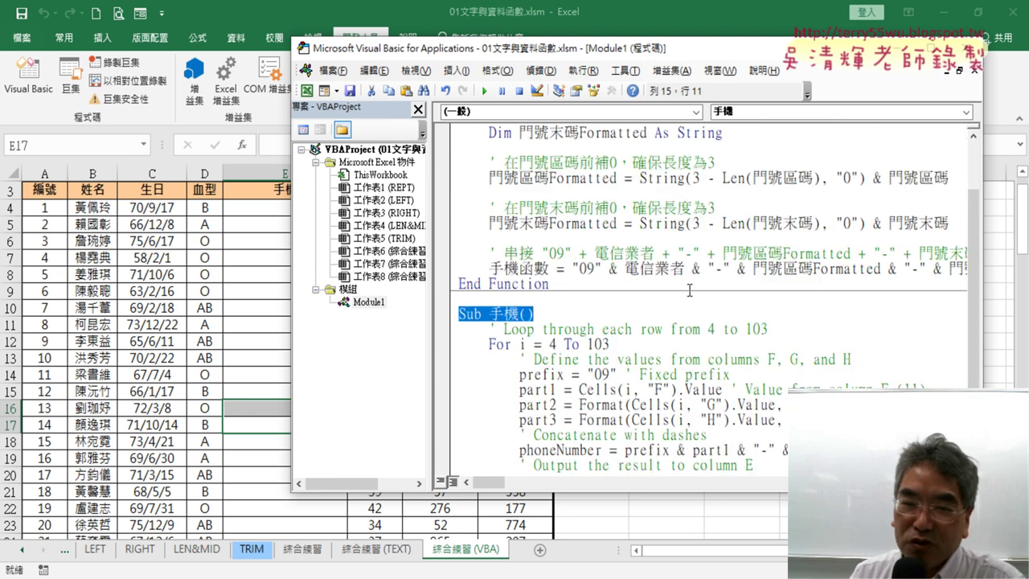
{"action": "scroll", "coordinate": [689, 289], "scroll_direction": "up", "scroll_amount": 1}
{"action": "left_click", "coordinate": [536, 174]}
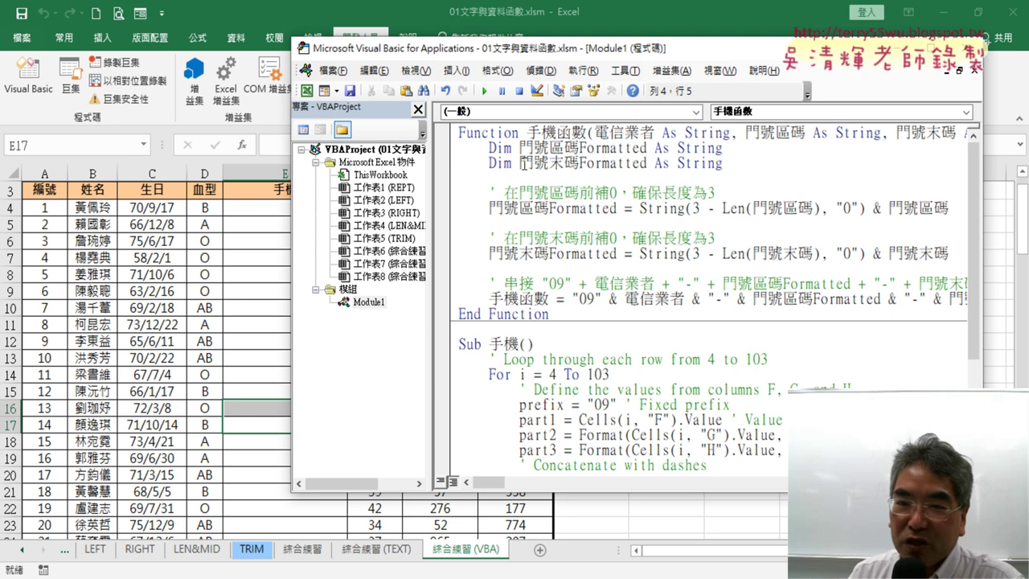
{"action": "left_click", "coordinate": [485, 91]}
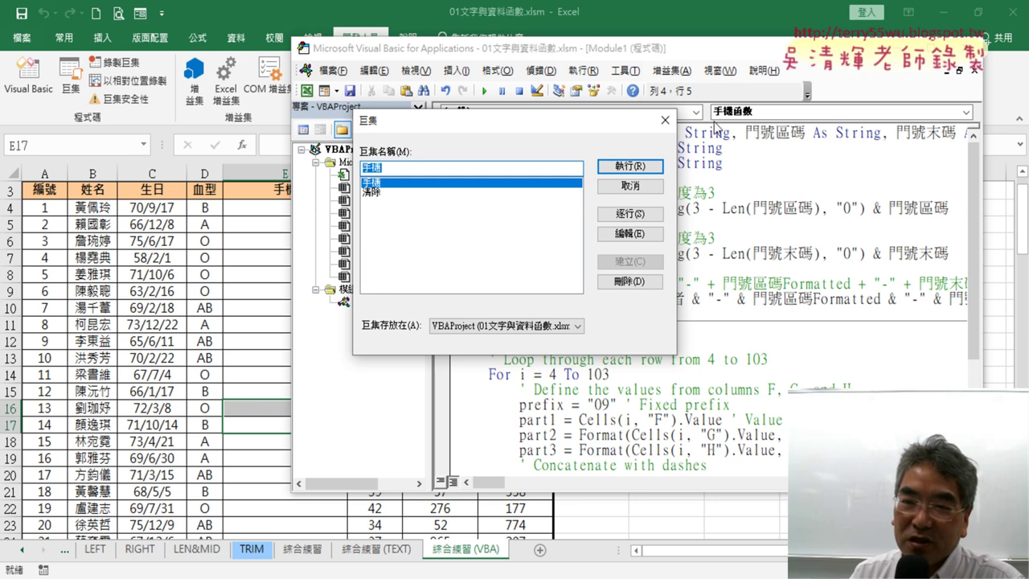
- Close the Macros list and review the 手機函數 function and 手機 procedure code
{"action": "left_click", "coordinate": [664, 120]}
{"action": "left_click_drag", "start_coordinate": [459, 133], "coordinate": [519, 133]}
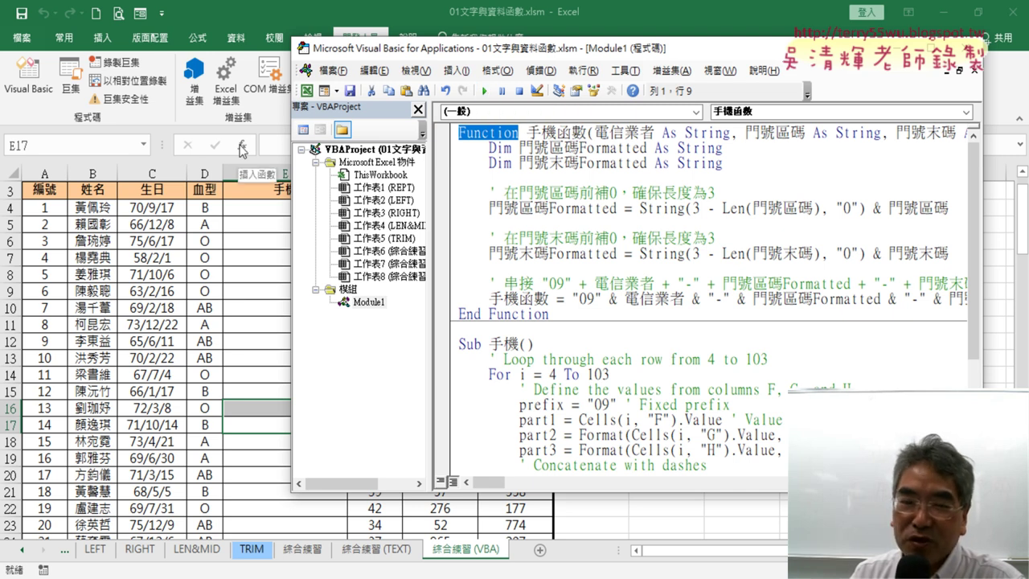
{"action": "left_click", "coordinate": [616, 208]}
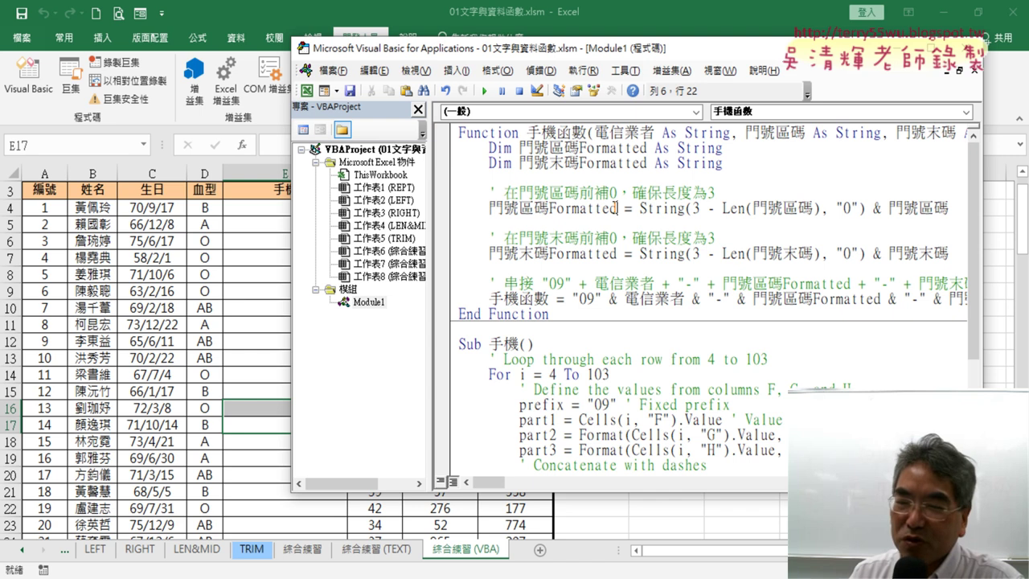
{"action": "left_click", "coordinate": [605, 389]}
{"action": "left_click", "coordinate": [602, 223]}
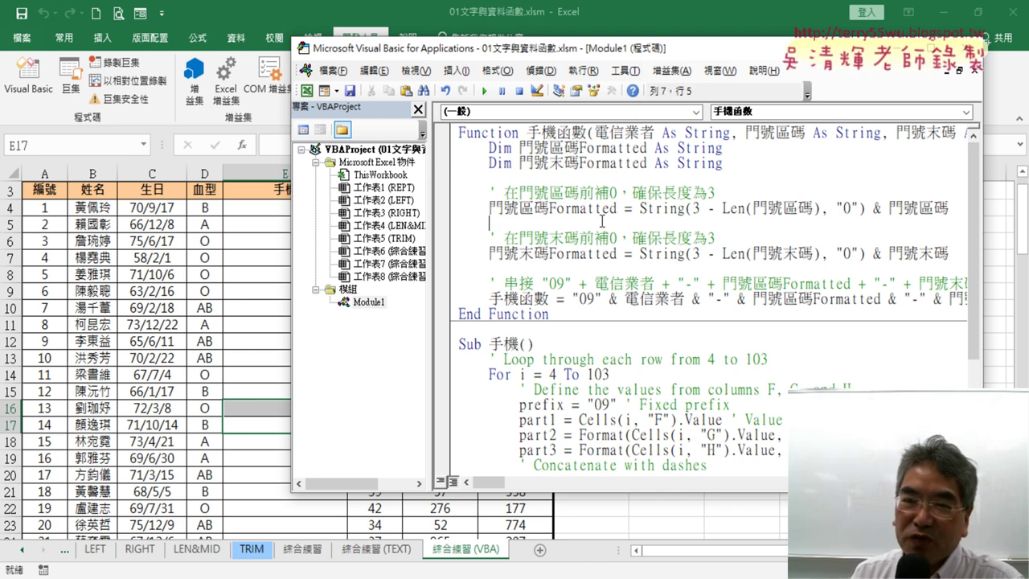
{"action": "left_click", "coordinate": [587, 390]}
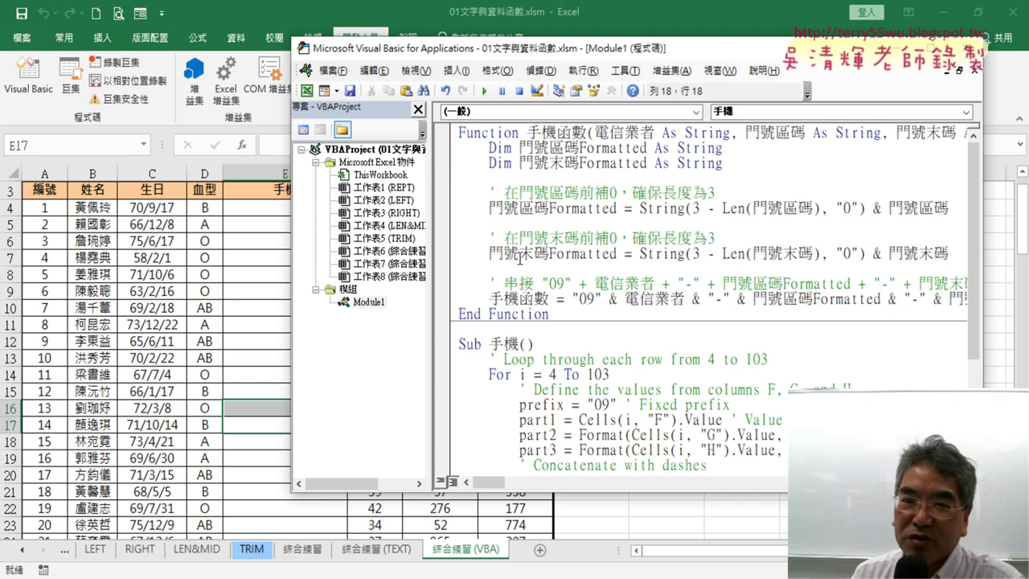
{"action": "left_click", "coordinate": [541, 161]}
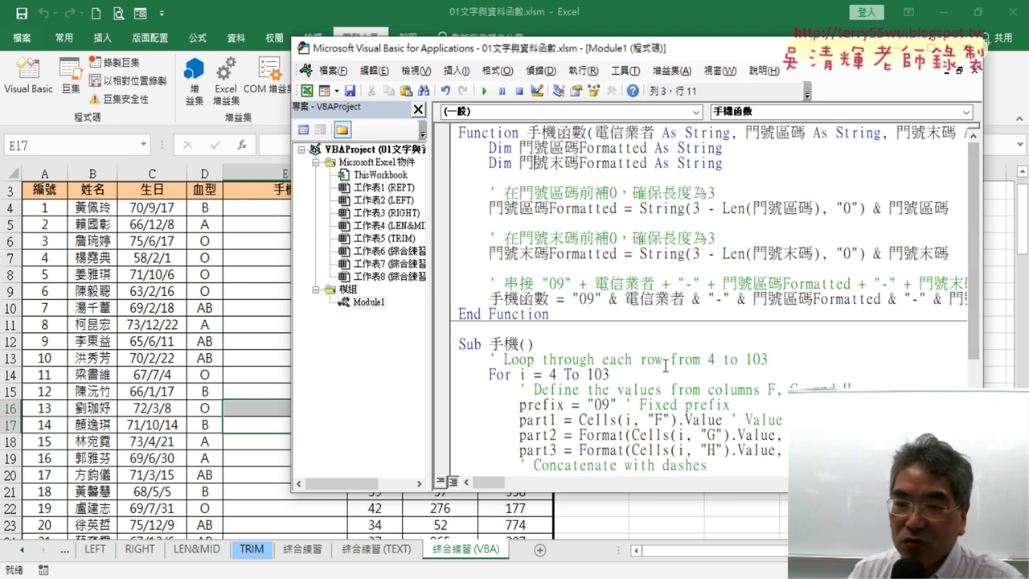
- Check the phone-number concatenation line and move the editor right to reveal column E
{"action": "scroll", "coordinate": [655, 363], "scroll_direction": "down", "scroll_amount": 4}
{"action": "left_click", "coordinate": [565, 287]}
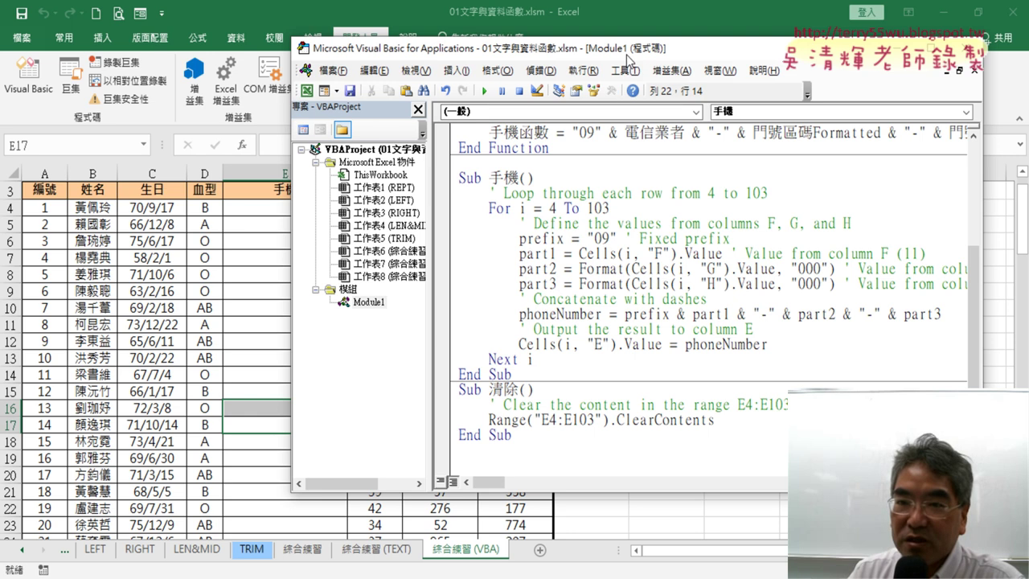
{"action": "left_click_drag", "start_coordinate": [627, 53], "coordinate": [810, 57]}
- Run the 手機 macro to fill column E, then run 清除 to empty it
{"action": "left_click", "coordinate": [668, 96]}
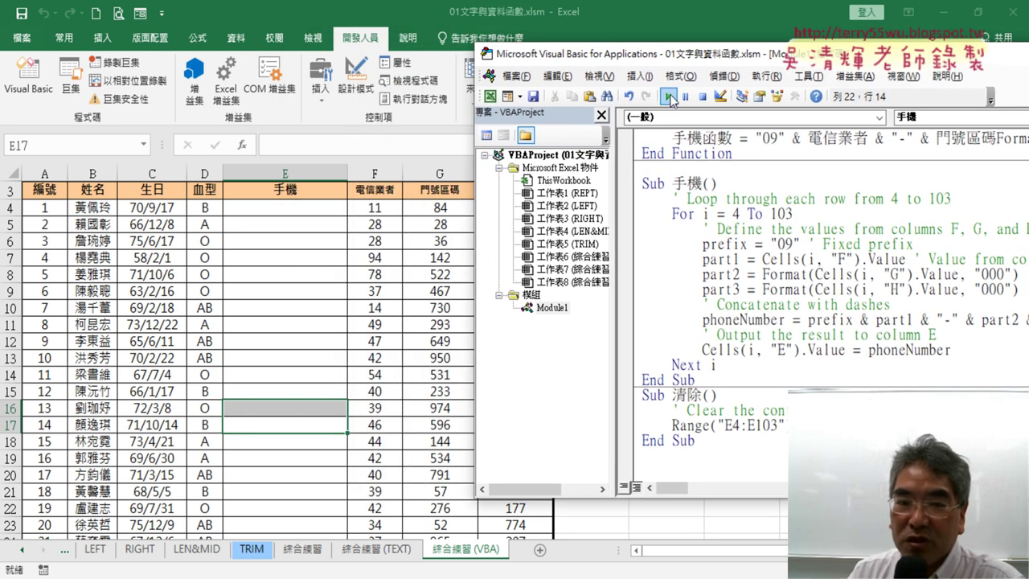
{"action": "left_click", "coordinate": [736, 425]}
{"action": "left_click", "coordinate": [668, 97]}
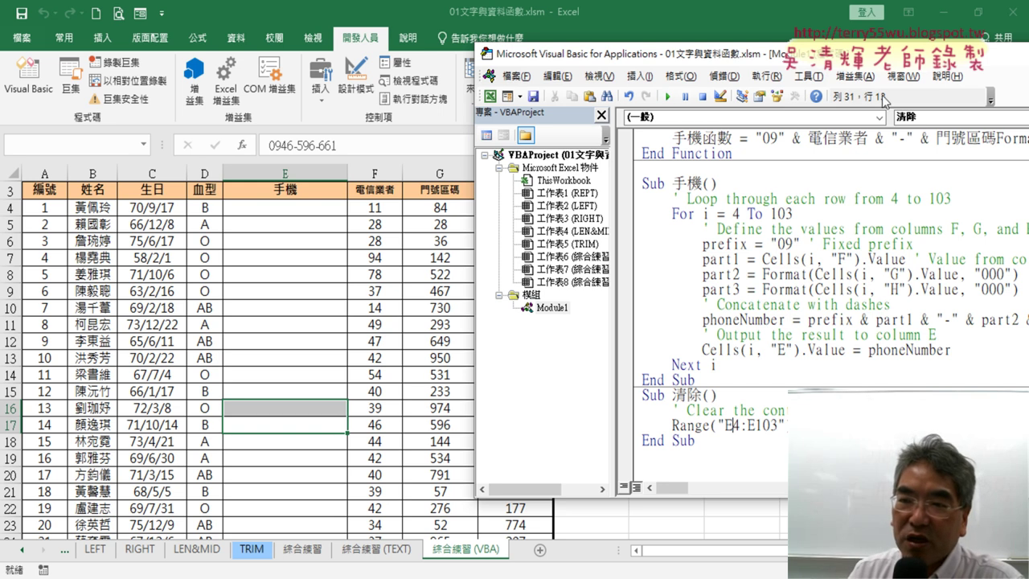
- Close the VBA editor and select cell E4 on the worksheet
{"action": "left_click_drag", "start_coordinate": [884, 55], "coordinate": [656, 55]}
{"action": "left_click", "coordinate": [902, 56]}
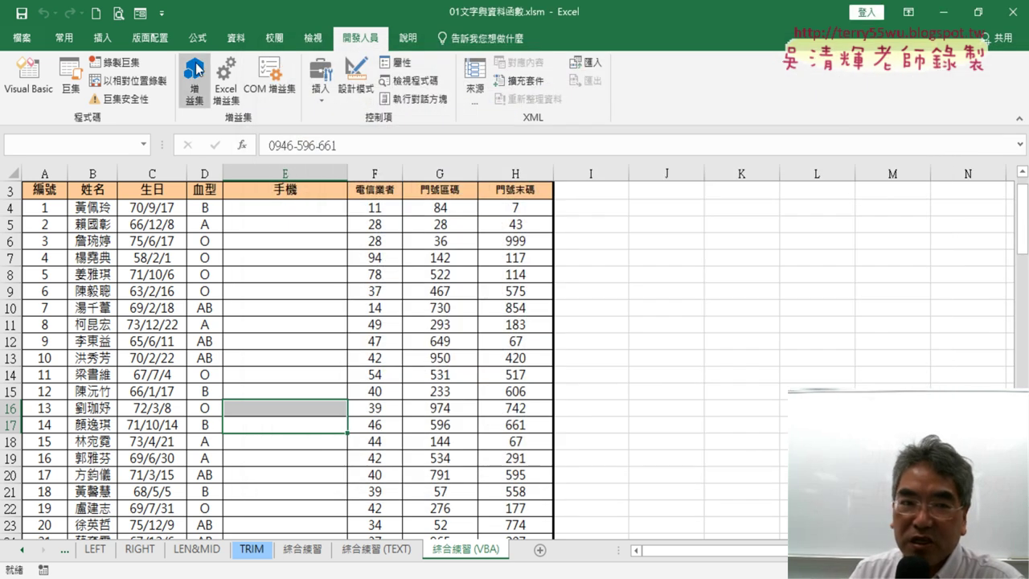
{"action": "left_click", "coordinate": [25, 80]}
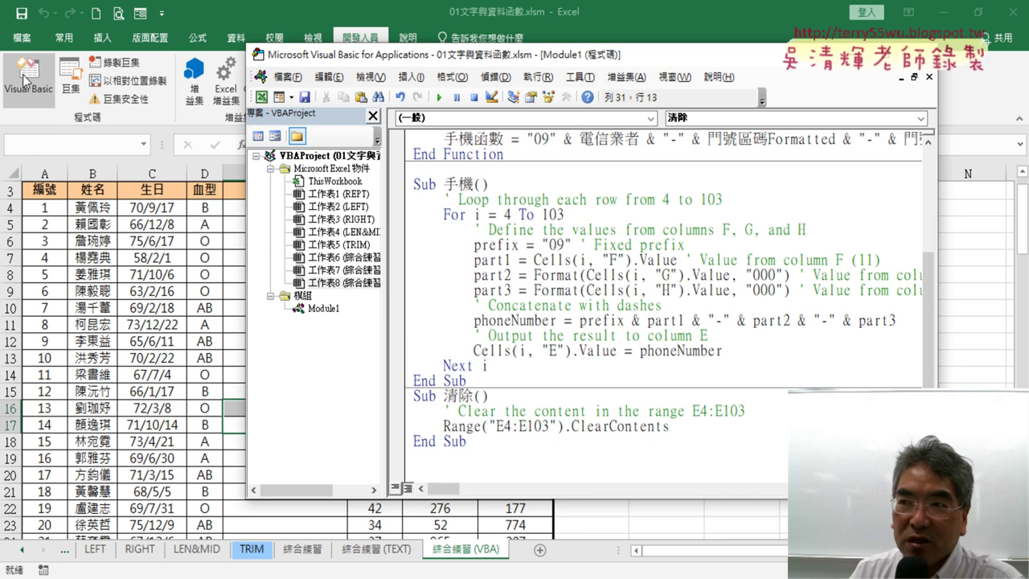
{"action": "left_click", "coordinate": [324, 309]}
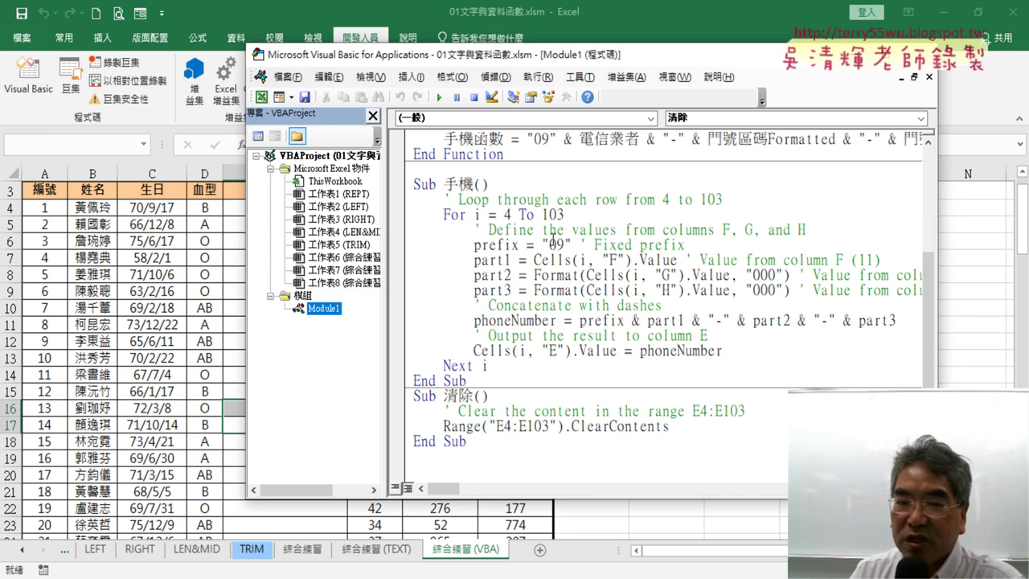
{"action": "left_click", "coordinate": [553, 239]}
{"action": "left_click", "coordinate": [925, 54]}
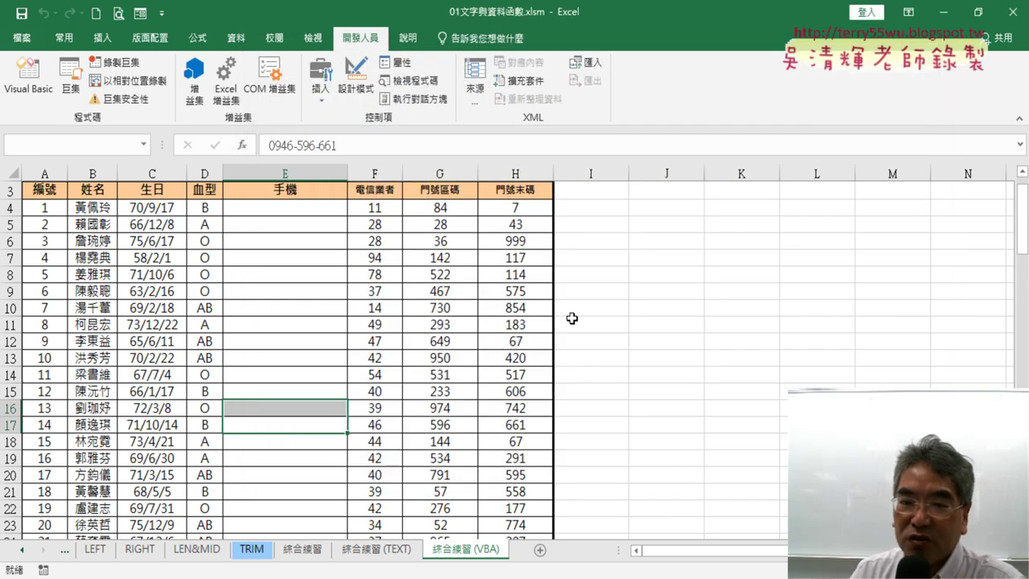
{"action": "left_click", "coordinate": [299, 209]}
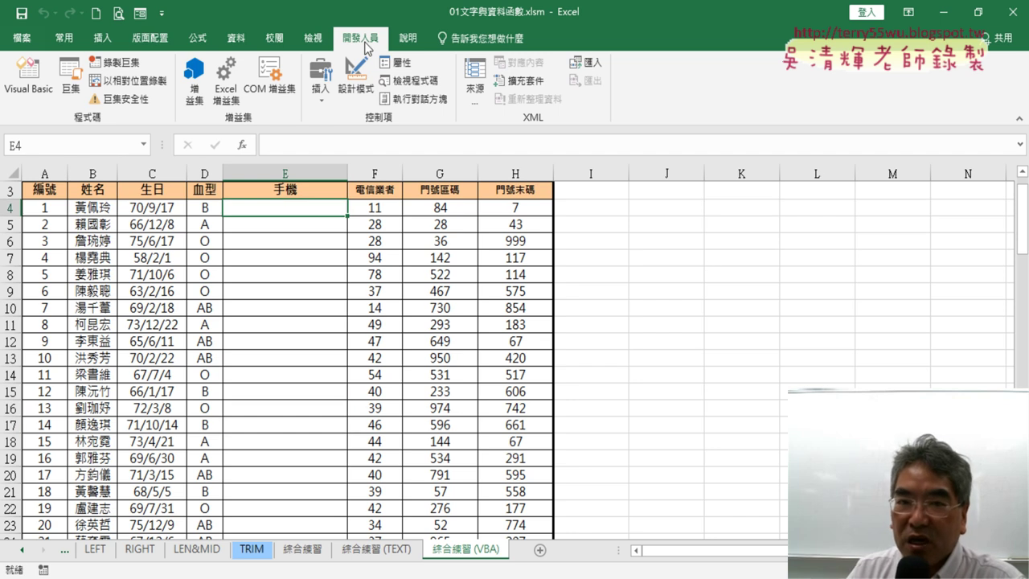
{"action": "left_click", "coordinate": [319, 101]}
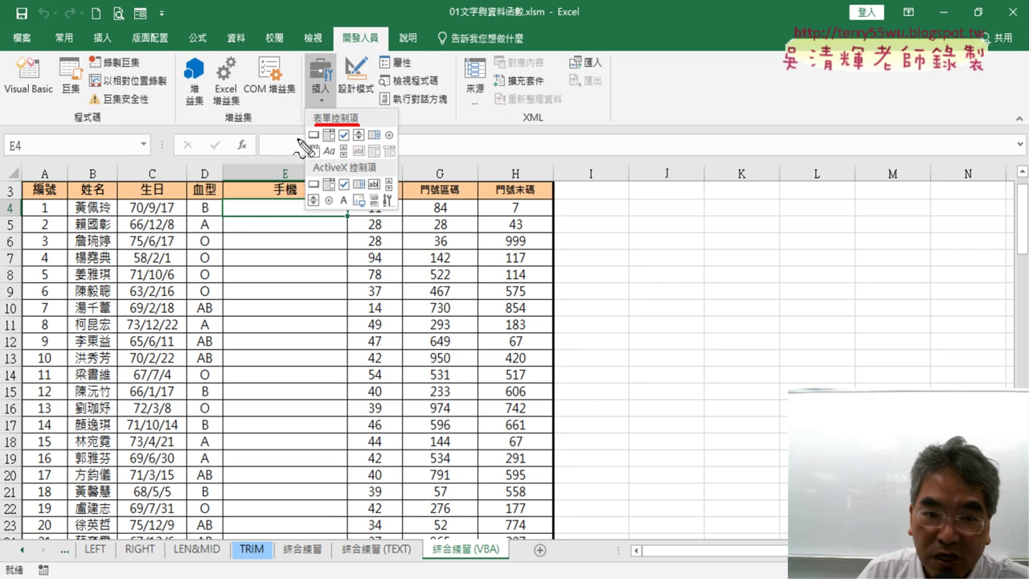
{"action": "left_click_drag", "start_coordinate": [307, 142], "coordinate": [320, 136]}
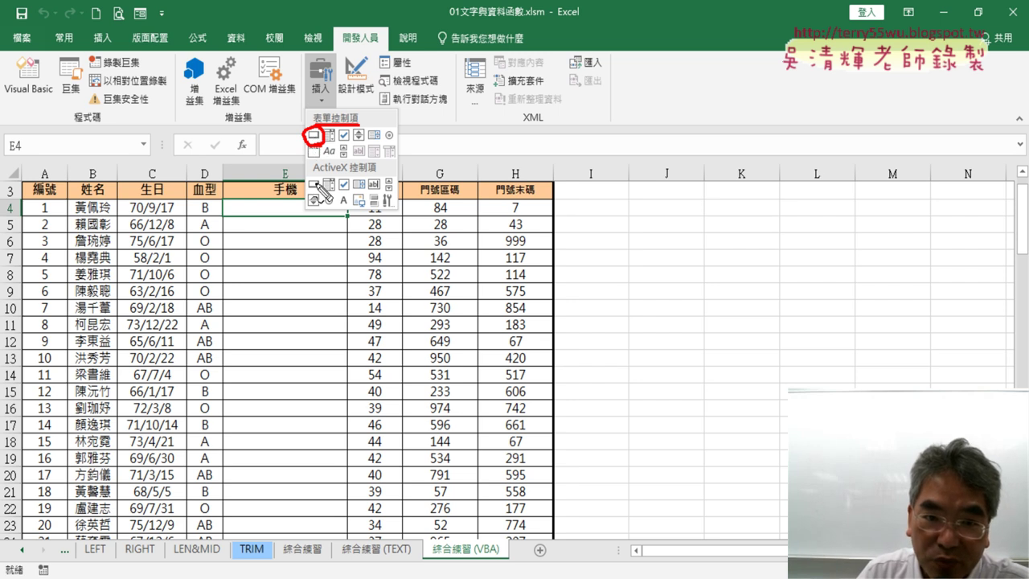
{"action": "left_click_drag", "start_coordinate": [322, 178], "coordinate": [321, 192]}
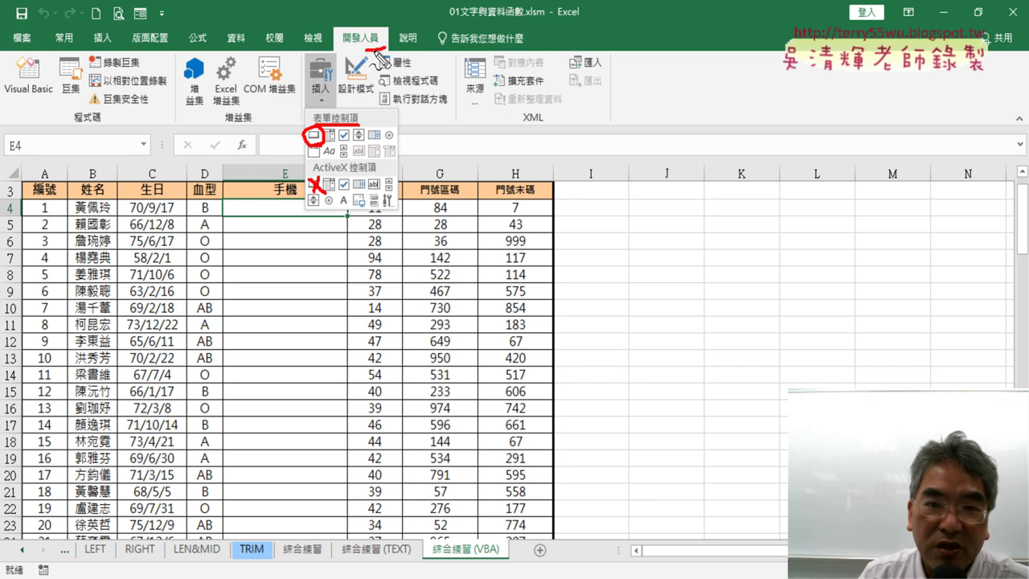
{"action": "left_click_drag", "start_coordinate": [383, 34], "coordinate": [378, 29]}
- Draw a form-control button spanning roughly I4 to K5 beside the table
{"action": "key", "text": "Escape"}
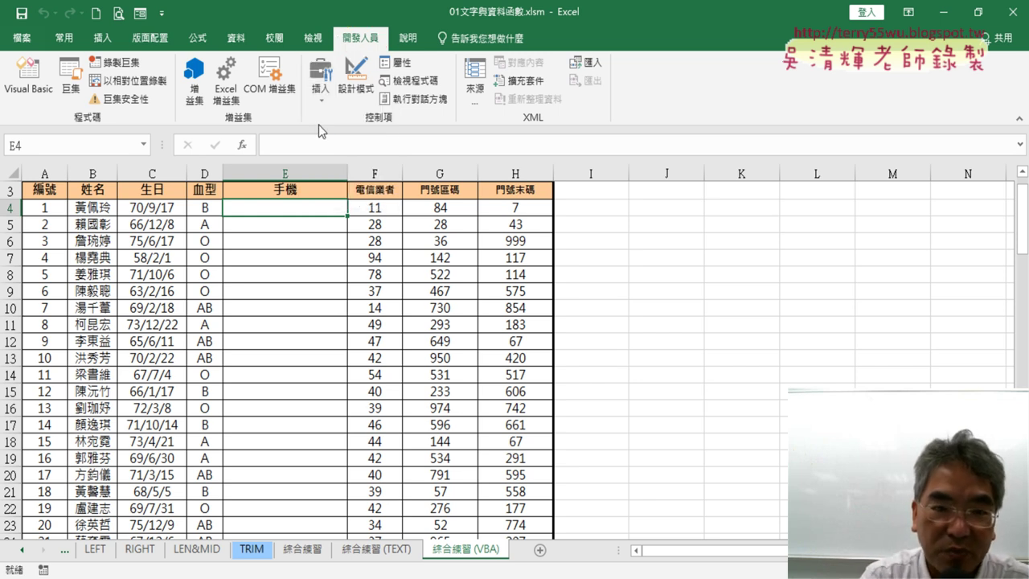
{"action": "left_click", "coordinate": [318, 103]}
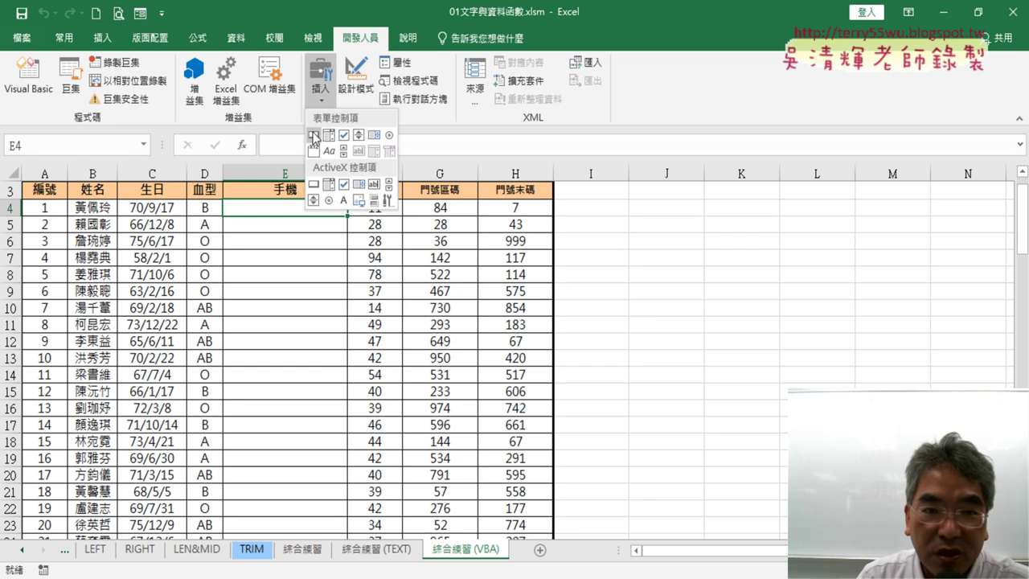
{"action": "left_click", "coordinate": [314, 135]}
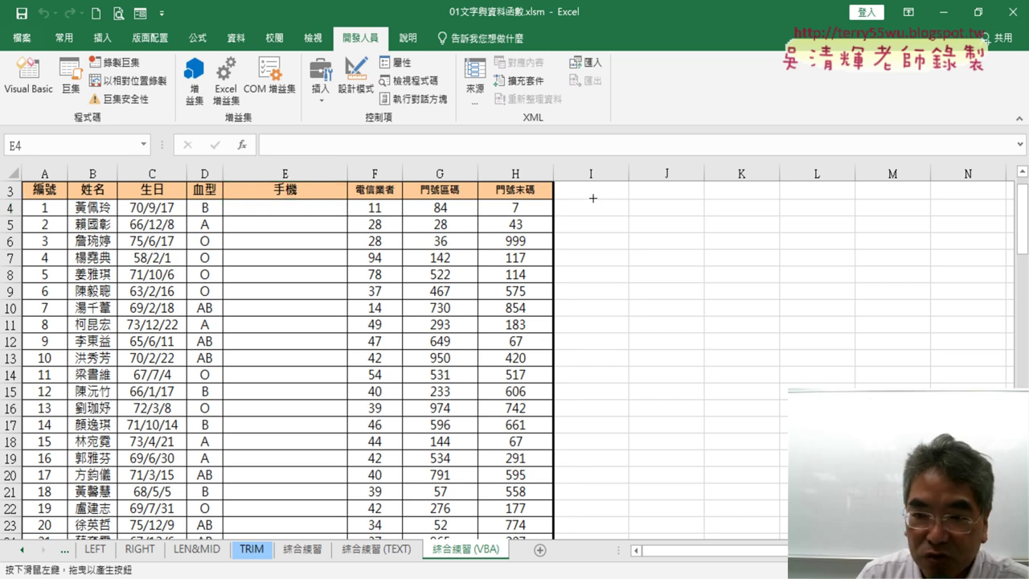
{"action": "left_click_drag", "start_coordinate": [593, 198], "coordinate": [710, 233]}
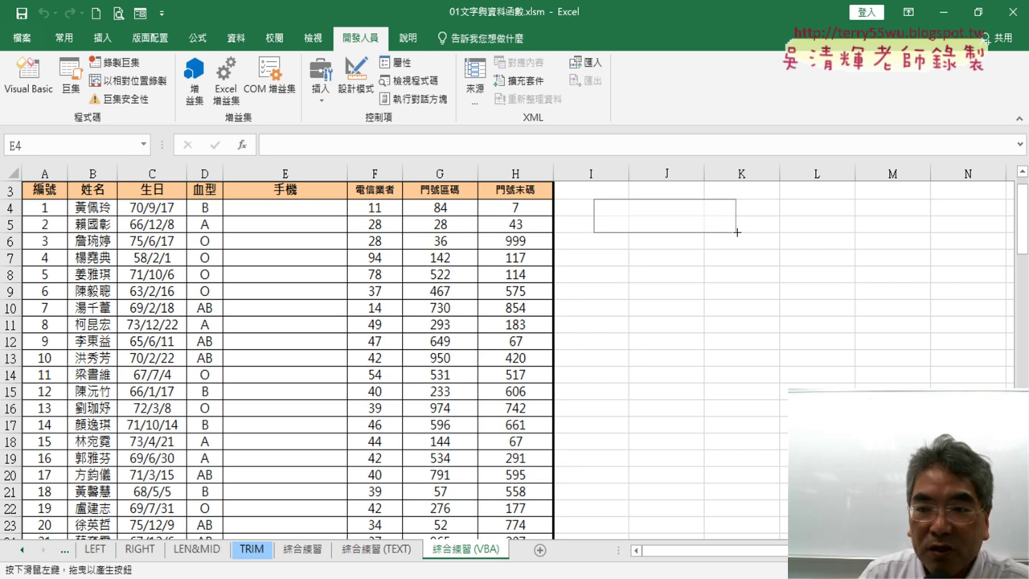
{"action": "left_click_drag", "start_coordinate": [736, 232], "coordinate": [745, 233]}
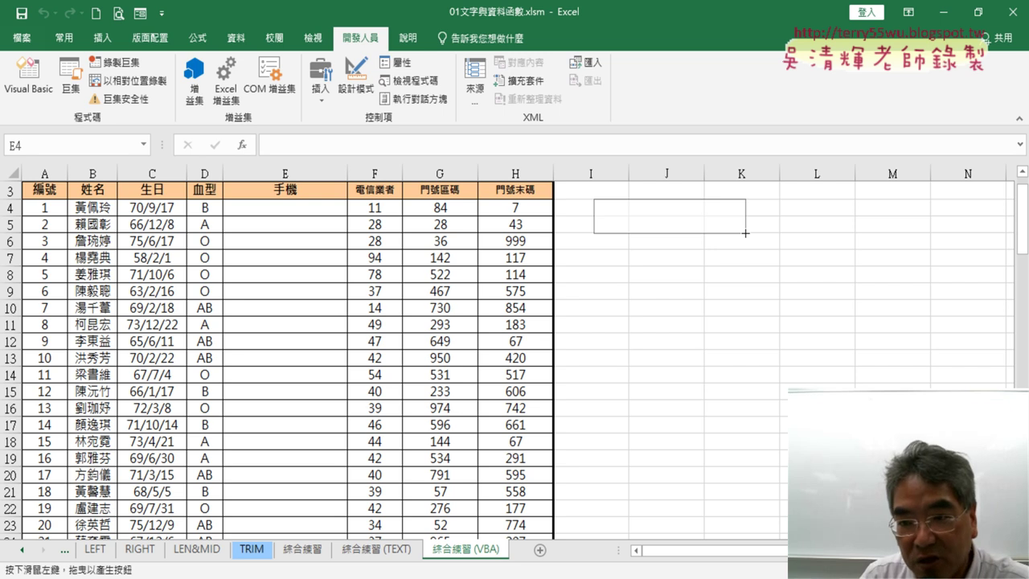
{"action": "left_click_drag", "start_coordinate": [745, 234], "coordinate": [423, 139]}
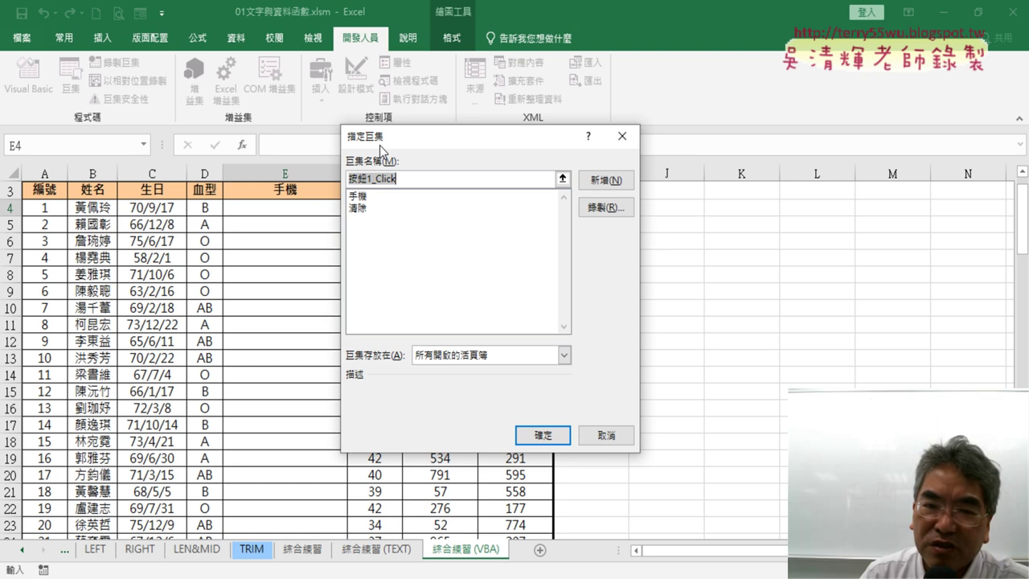
- Assign the 手機 macro to the new button
{"action": "left_click", "coordinate": [359, 196]}
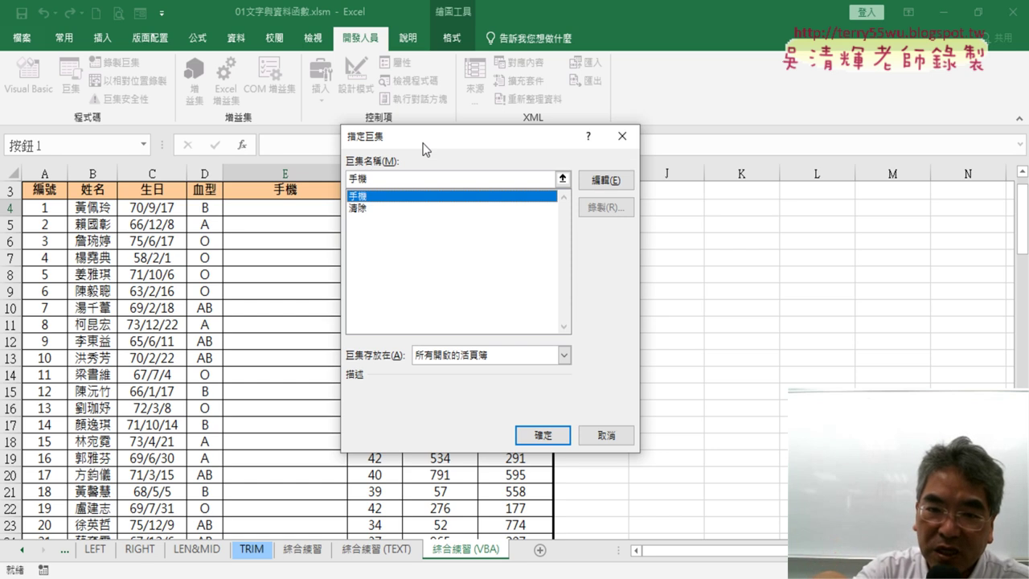
{"action": "left_click", "coordinate": [376, 199]}
{"action": "double_click", "coordinate": [374, 180]}
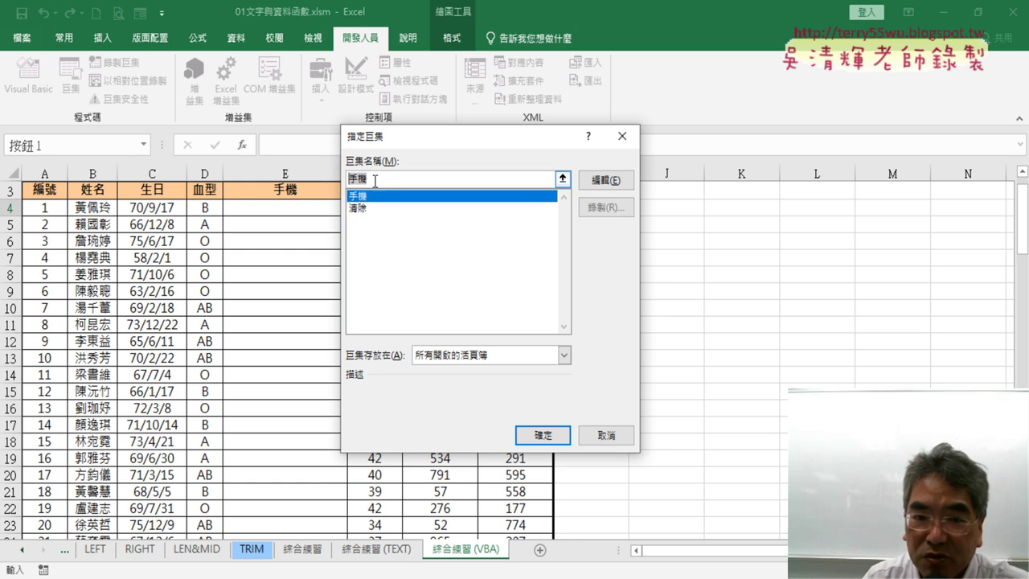
{"action": "right_click", "coordinate": [354, 179]}
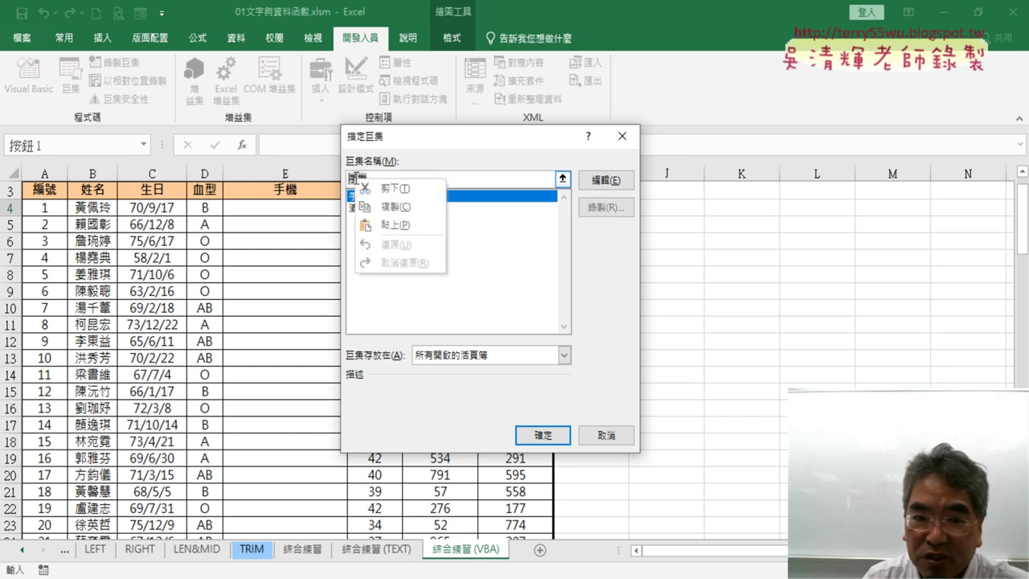
{"action": "left_click", "coordinate": [394, 207]}
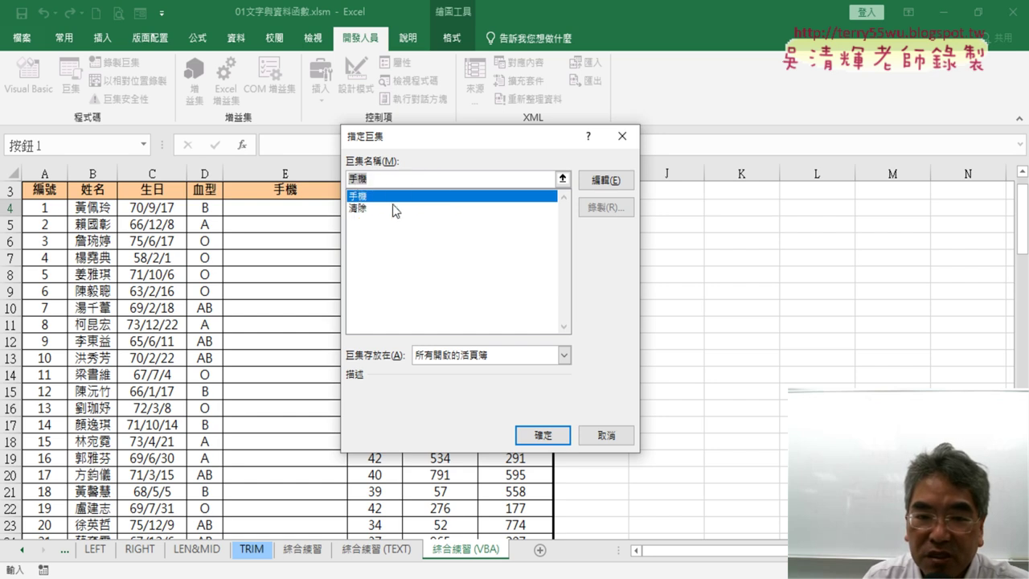
{"action": "left_click", "coordinate": [547, 436]}
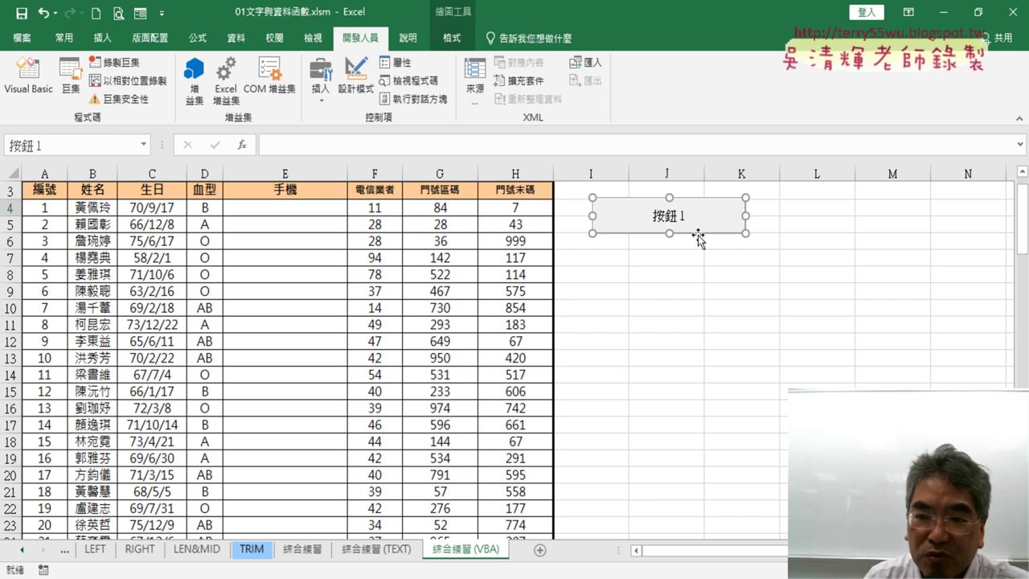
- Replace the button label 按鈕 1 with 手機
{"action": "left_click", "coordinate": [743, 231]}
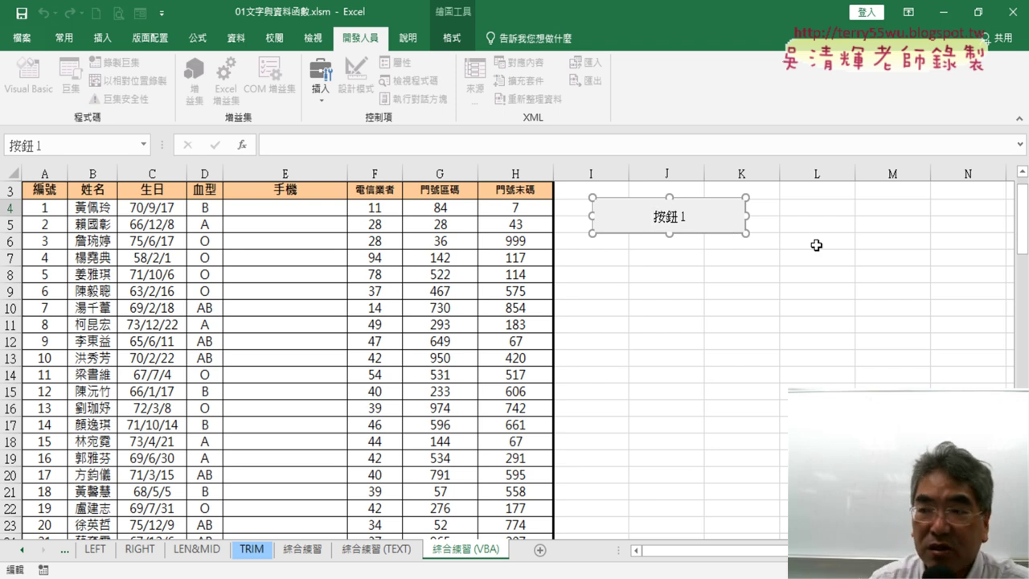
{"action": "key", "text": "Delete"}
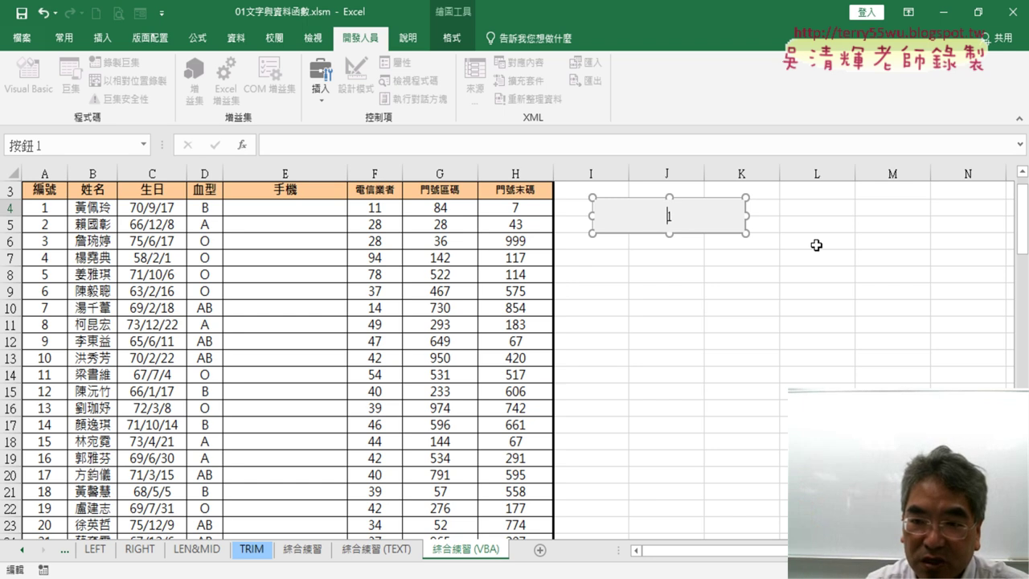
{"action": "type", "text": "手機"}
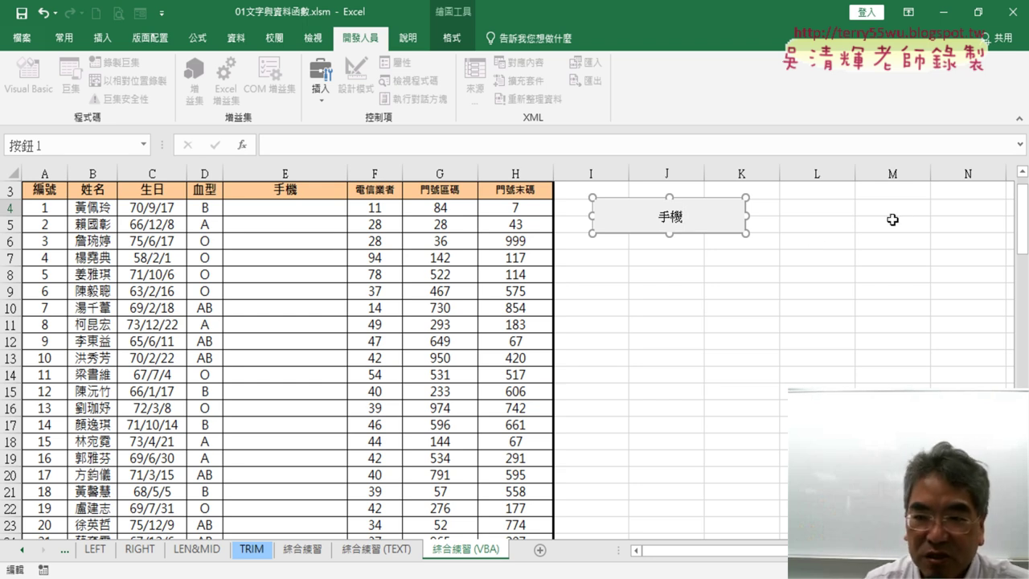
{"action": "left_click", "coordinate": [789, 275]}
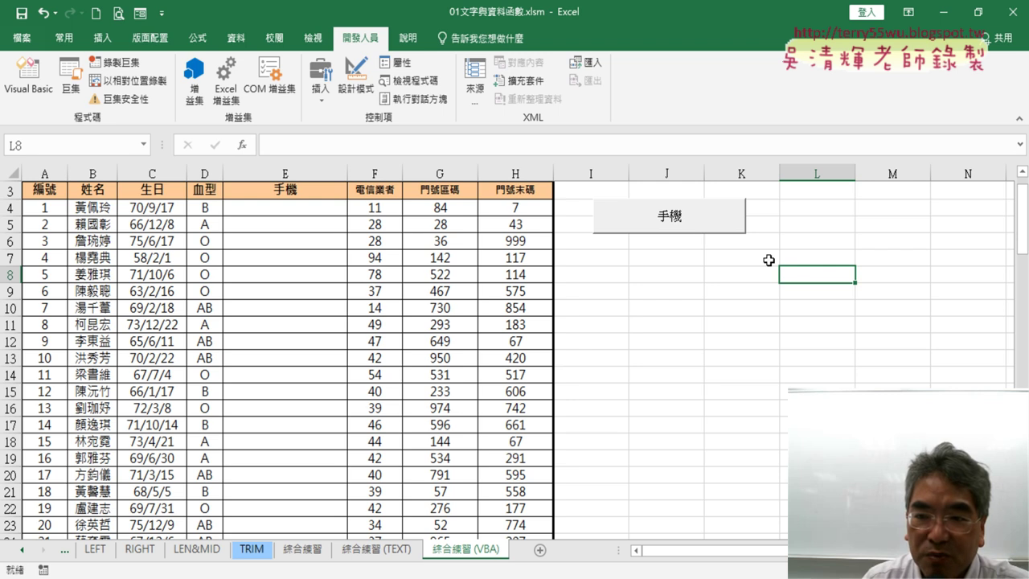
- Deselect the 手機 button, then click it to fill column E with phone numbers
{"action": "right_click", "coordinate": [685, 214]}
{"action": "left_click", "coordinate": [692, 105]}
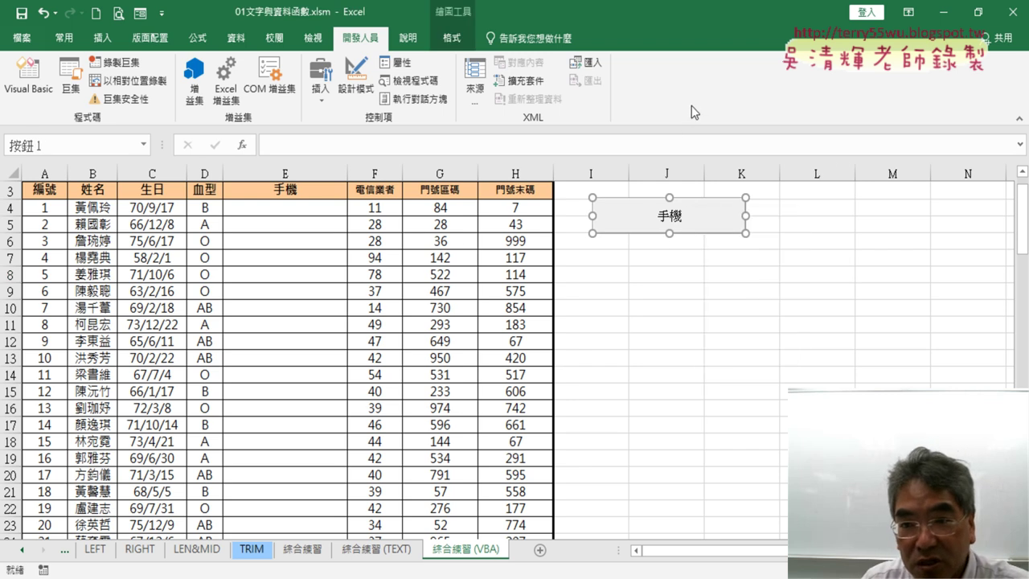
{"action": "left_click", "coordinate": [665, 217]}
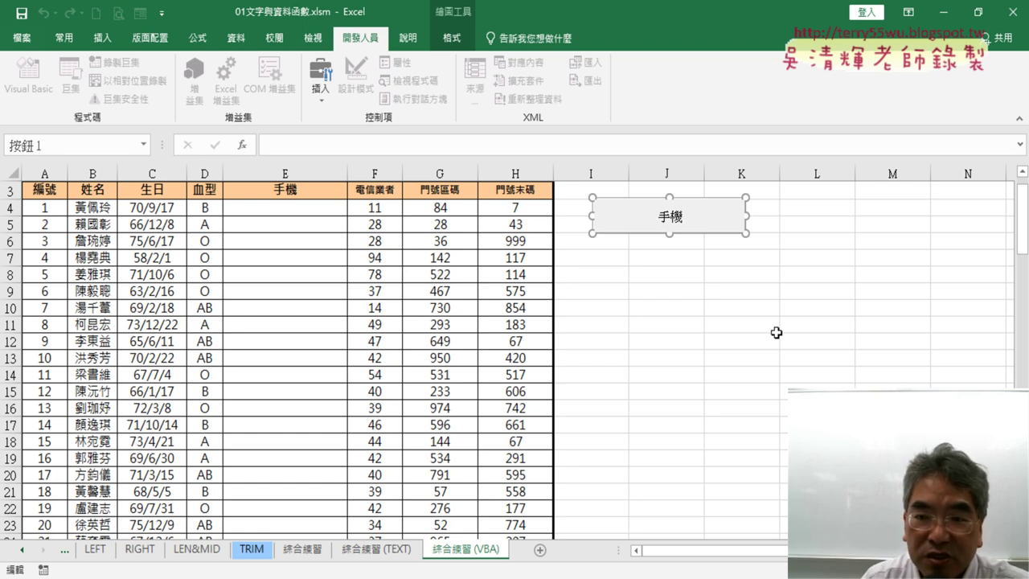
{"action": "left_click", "coordinate": [748, 260]}
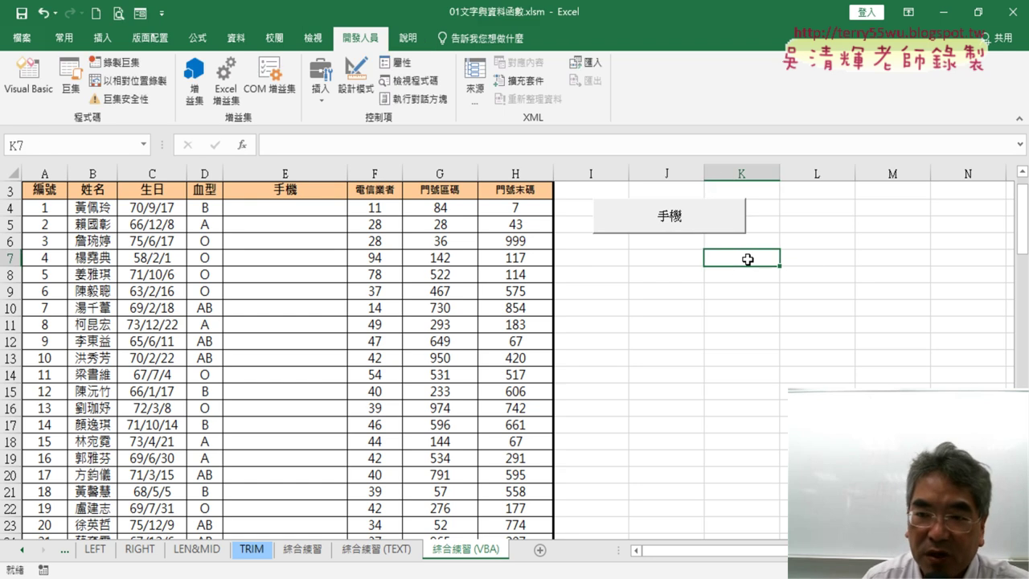
{"action": "left_click", "coordinate": [696, 227]}
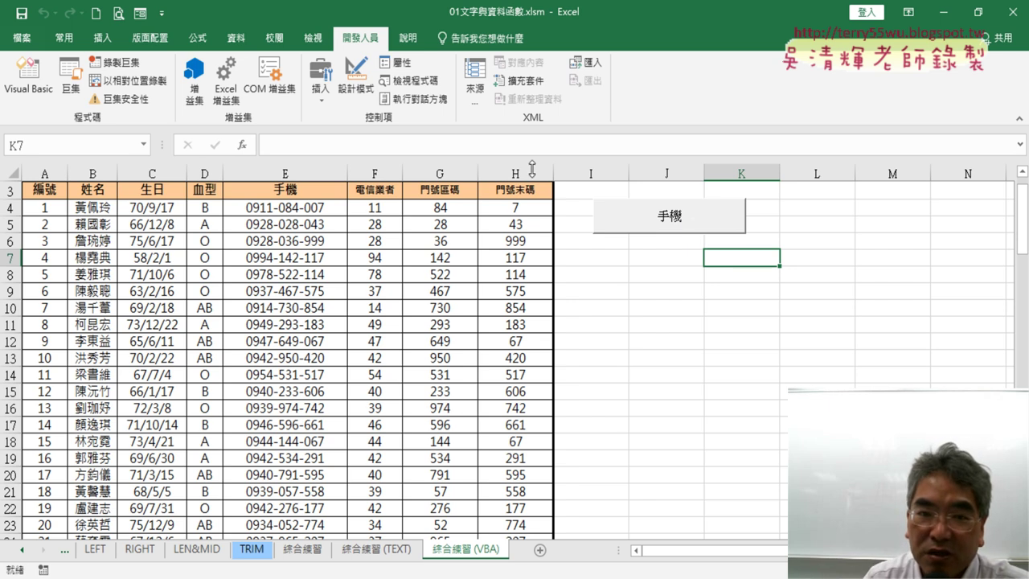
{"action": "left_click", "coordinate": [321, 98]}
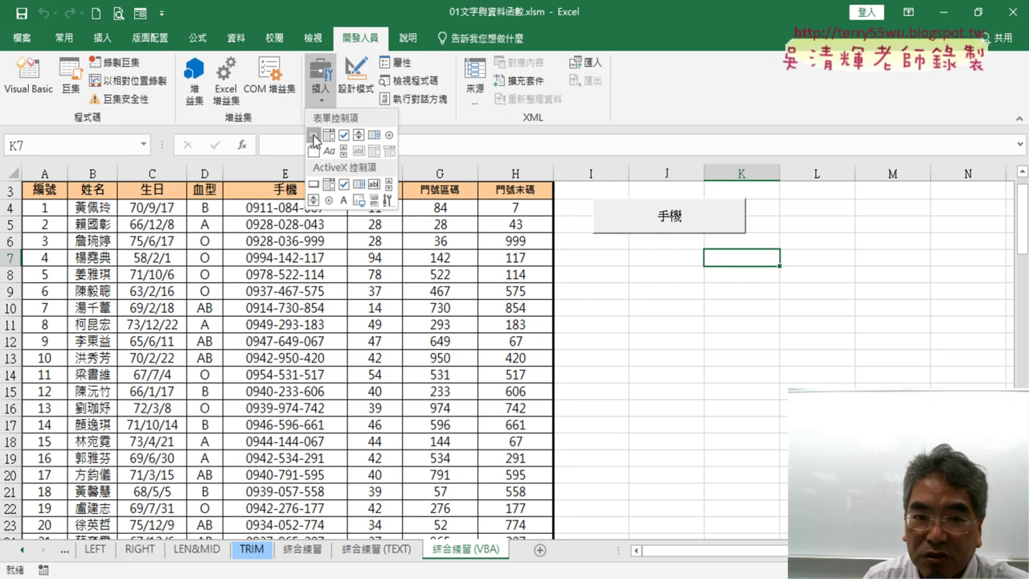
- Draw a second form button below 手機 and assign it the 清除 macro
{"action": "left_click", "coordinate": [314, 136]}
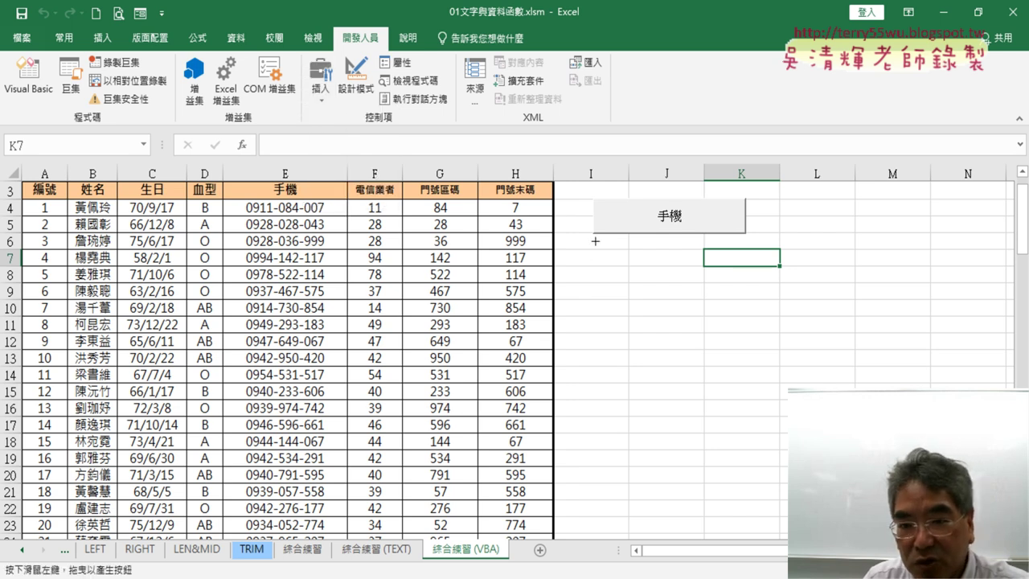
{"action": "left_click_drag", "start_coordinate": [595, 241], "coordinate": [745, 278]}
{"action": "left_click", "coordinate": [358, 208]}
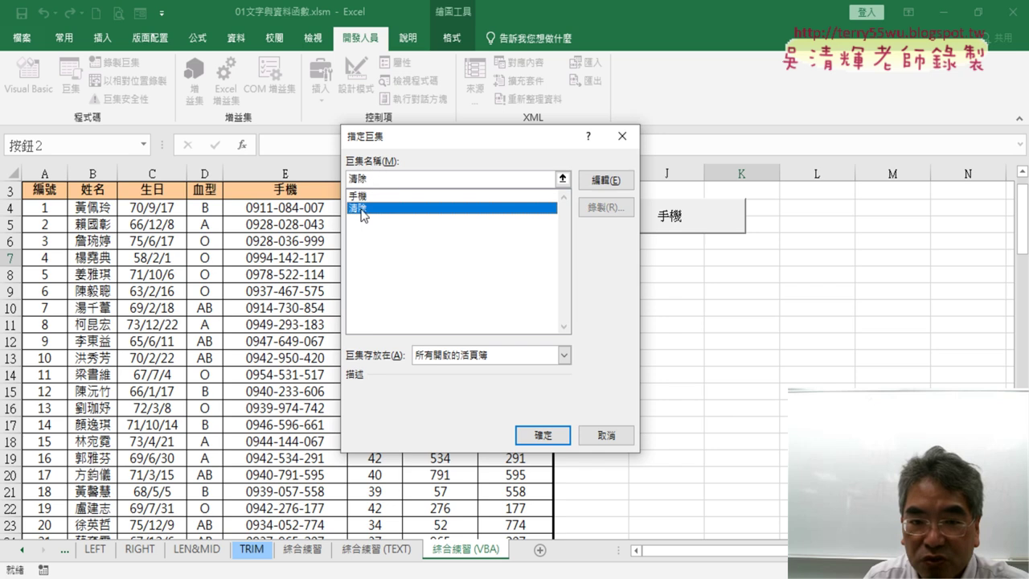
{"action": "right_click", "coordinate": [354, 179]}
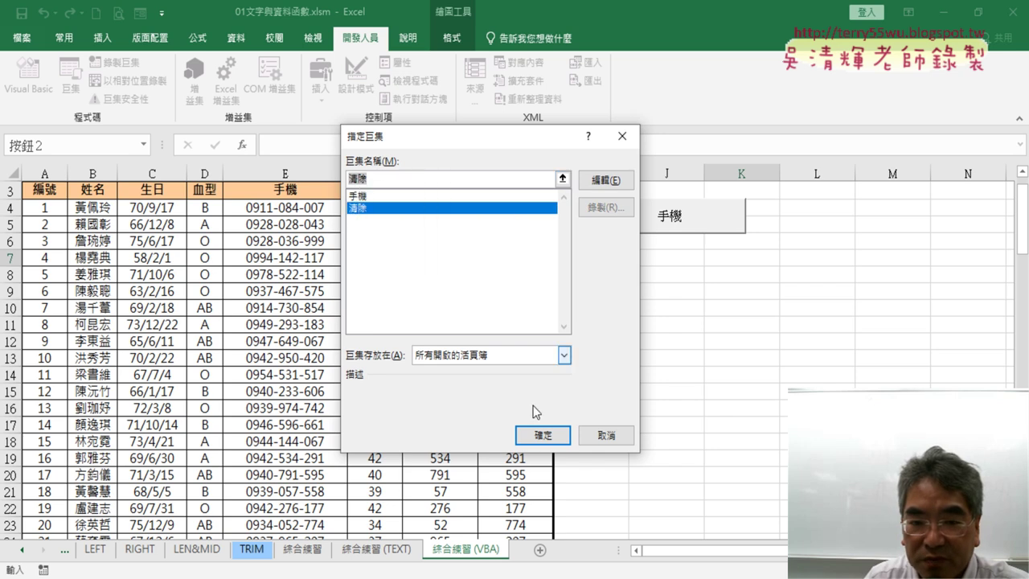
{"action": "left_click", "coordinate": [543, 435]}
- Label the new button 清除 and click it to clear column E
{"action": "left_click", "coordinate": [739, 259]}
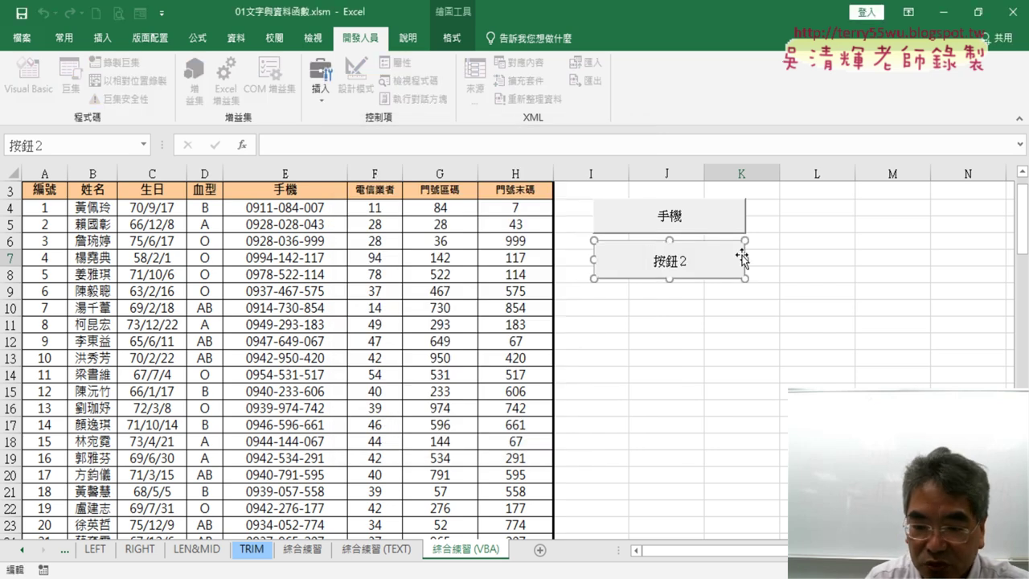
{"action": "key", "text": "BackSpace"}
{"action": "key", "text": "BackSpace"}
{"action": "key", "text": "BackSpace"}
{"action": "key", "text": "BackSpace"}
{"action": "type", "text": "清除"}
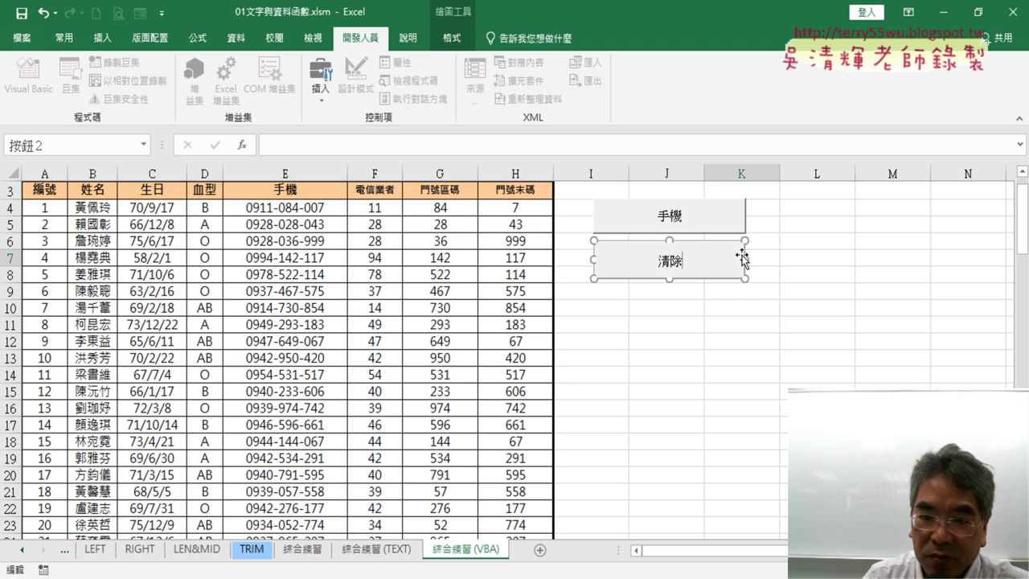
{"action": "key", "text": "Escape"}
{"action": "left_click", "coordinate": [707, 265]}
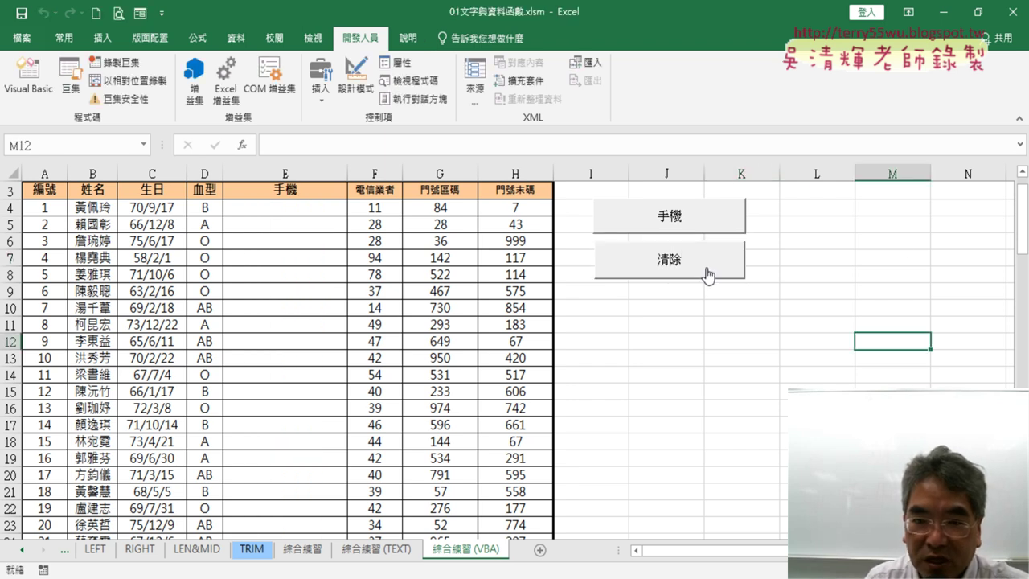
- Alternate the 手機 and 清除 buttons to fill and clear column E, ending empty
{"action": "left_click", "coordinate": [696, 217]}
{"action": "left_click", "coordinate": [699, 213]}
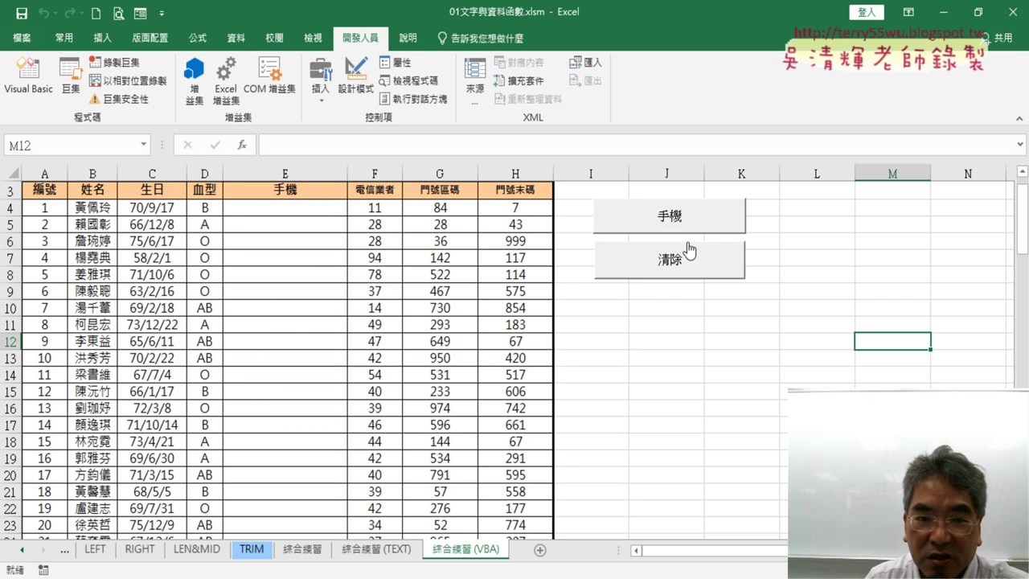
{"action": "left_click", "coordinate": [695, 260]}
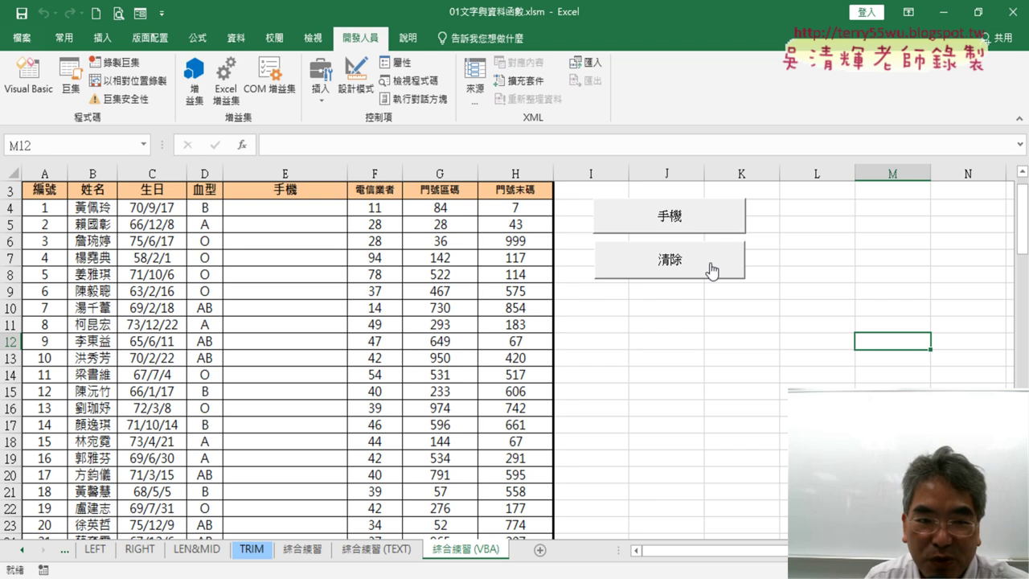
{"action": "left_click", "coordinate": [707, 228]}
{"action": "left_click", "coordinate": [689, 255]}
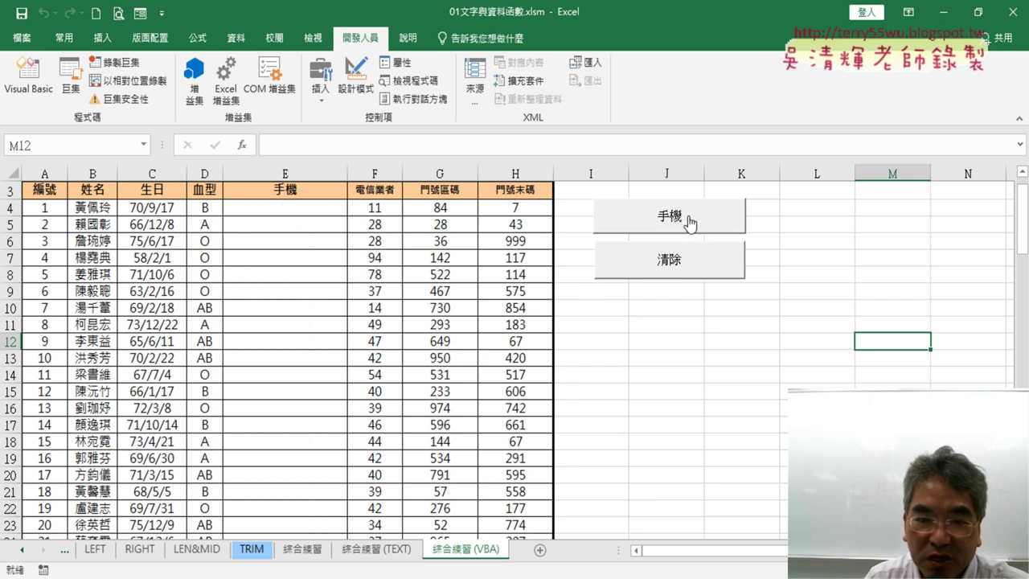
{"action": "left_click", "coordinate": [691, 217]}
{"action": "left_click", "coordinate": [685, 256]}
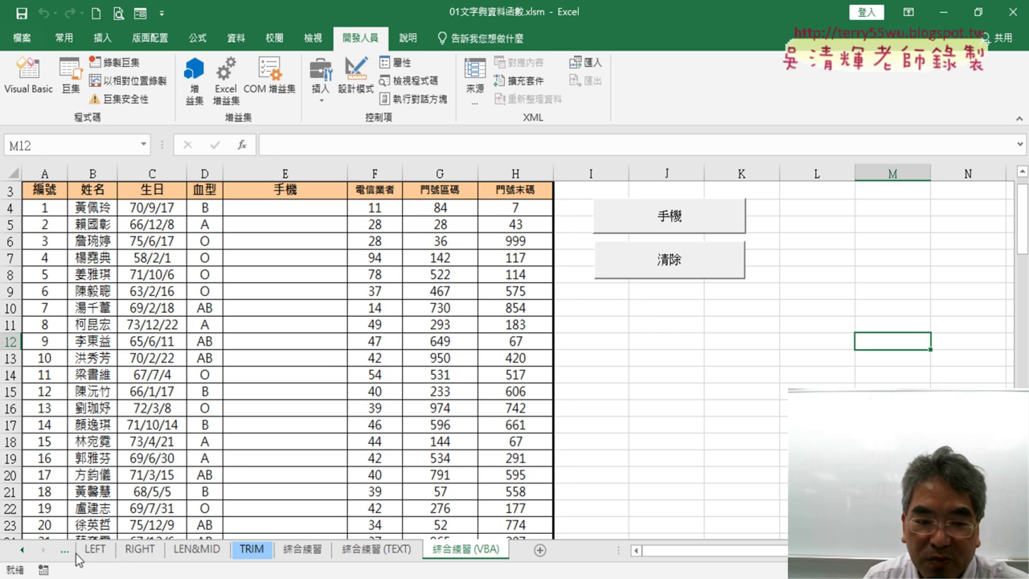
{"action": "left_click", "coordinate": [22, 549]}
- Review the REPT grade cells C3:C7 and the LEFT salutation cells D10:D14
{"action": "left_click", "coordinate": [96, 550]}
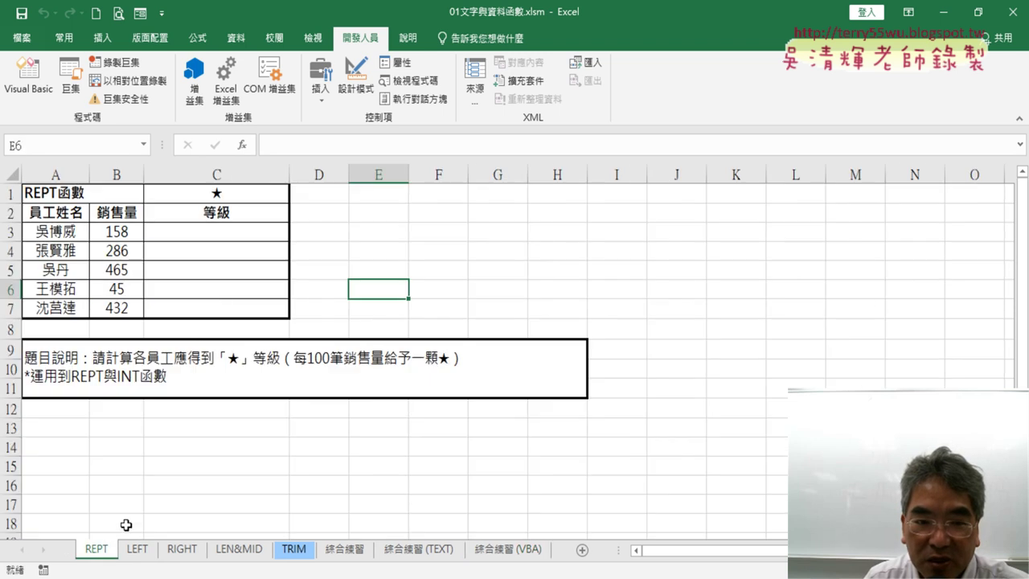
{"action": "left_click_drag", "start_coordinate": [251, 236], "coordinate": [245, 308]}
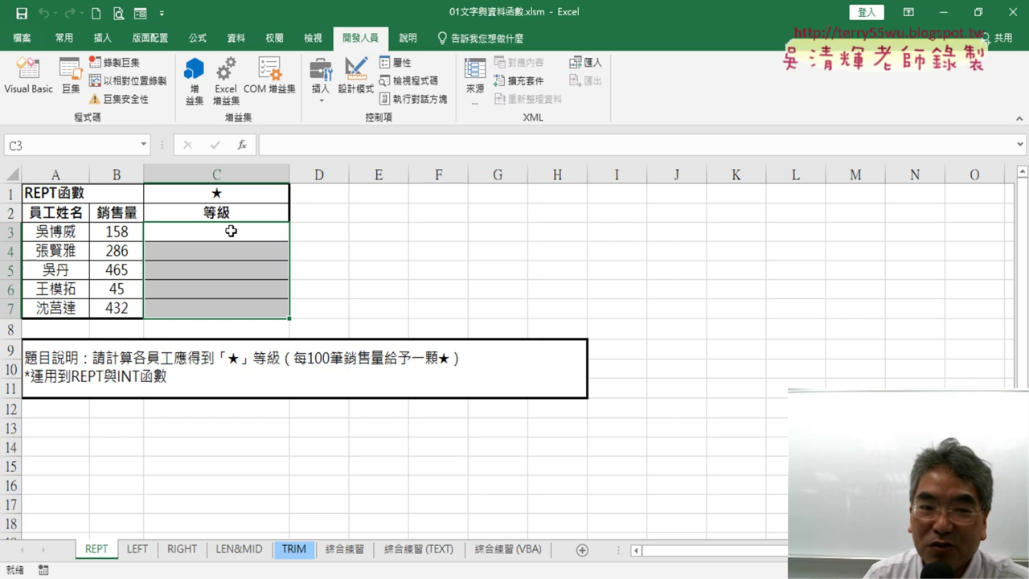
{"action": "left_click_drag", "start_coordinate": [231, 231], "coordinate": [221, 311]}
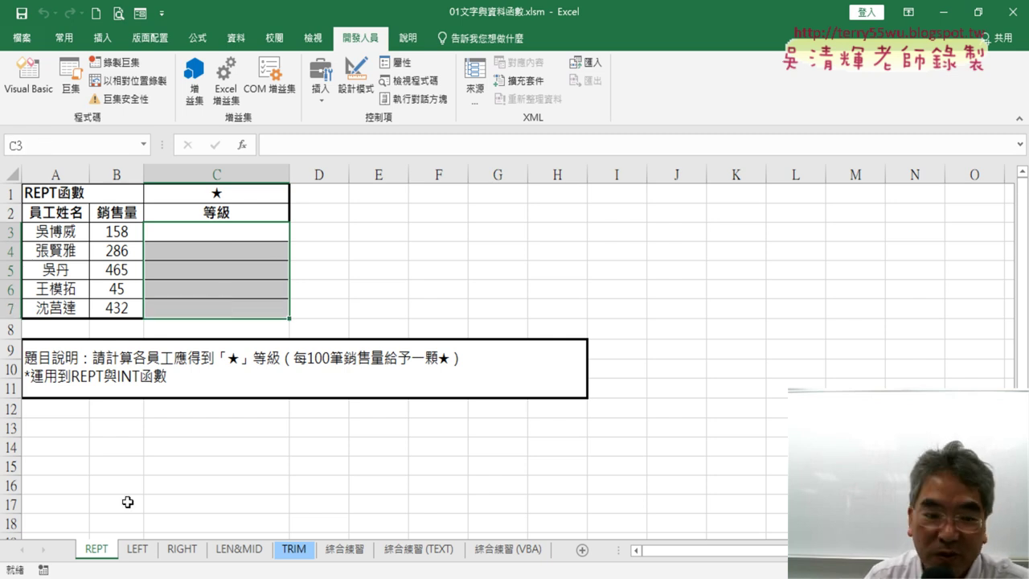
{"action": "left_click", "coordinate": [138, 549]}
{"action": "scroll", "coordinate": [479, 386], "scroll_direction": "down", "scroll_amount": 1}
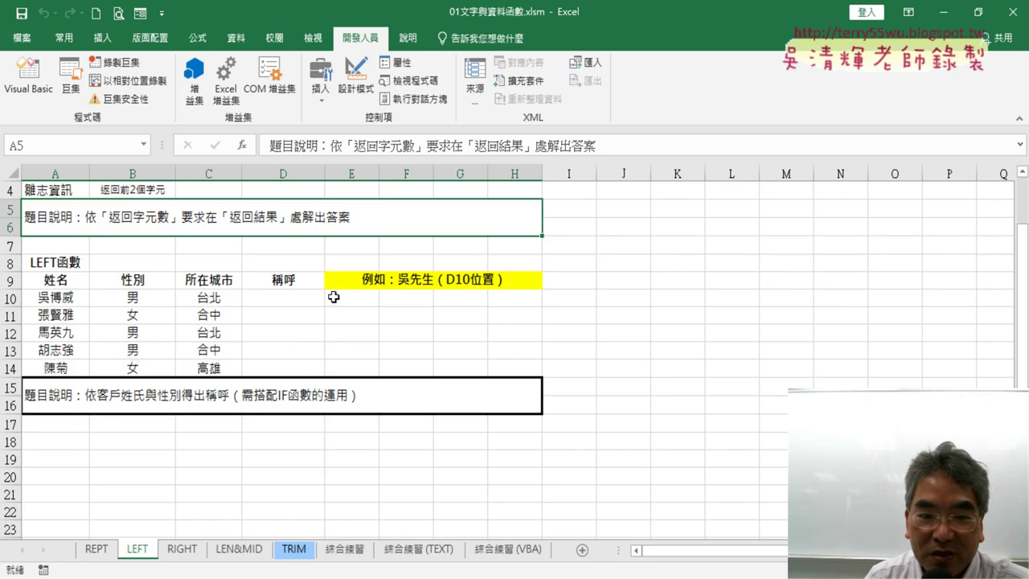
{"action": "left_click_drag", "start_coordinate": [292, 299], "coordinate": [293, 362]}
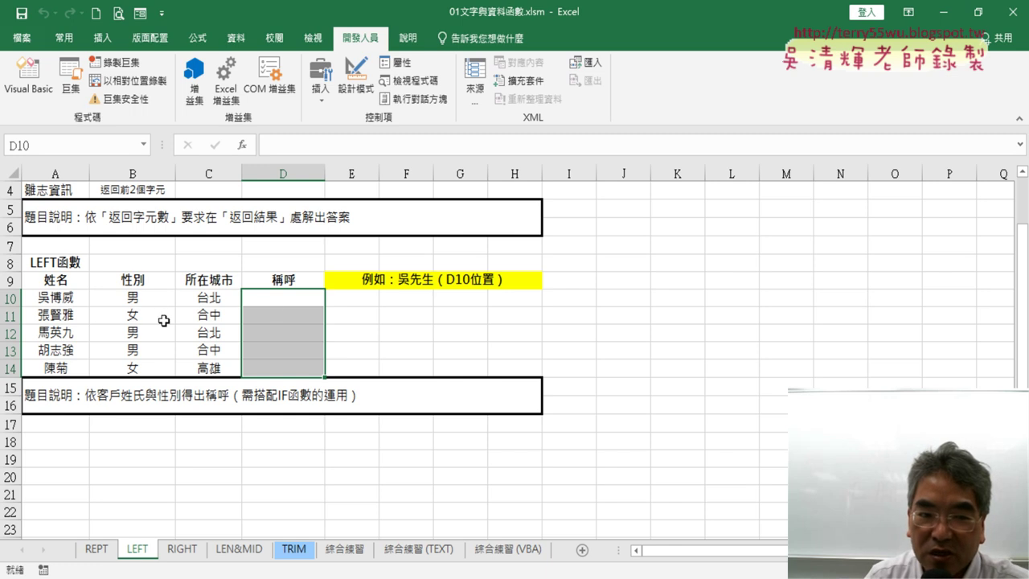
{"action": "left_click_drag", "start_coordinate": [283, 298], "coordinate": [300, 367]}
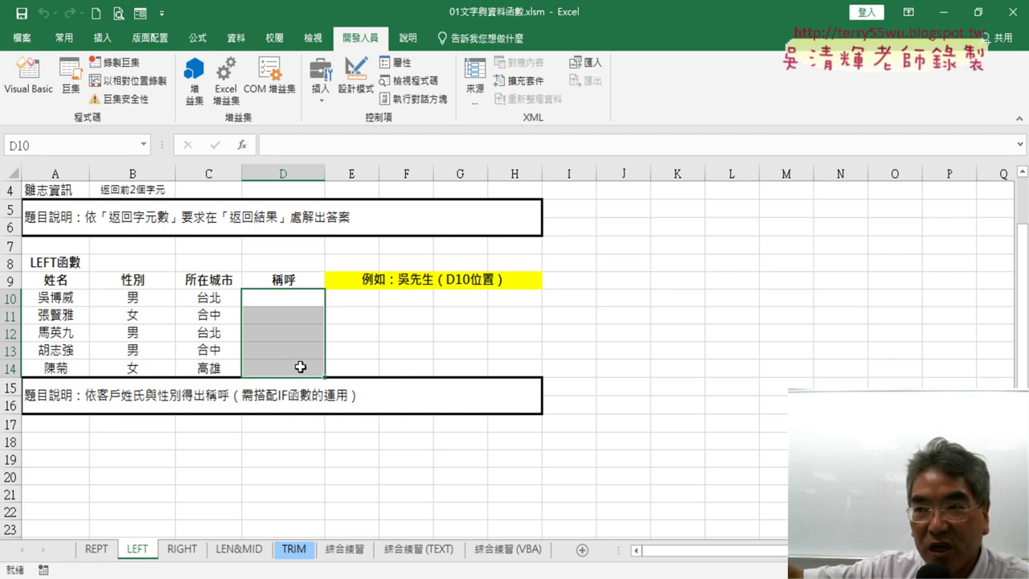
- Check LEN&MID gender cells C12:C15, then return to 綜合練習 (VBA) and click 清除
{"action": "left_click", "coordinate": [246, 549]}
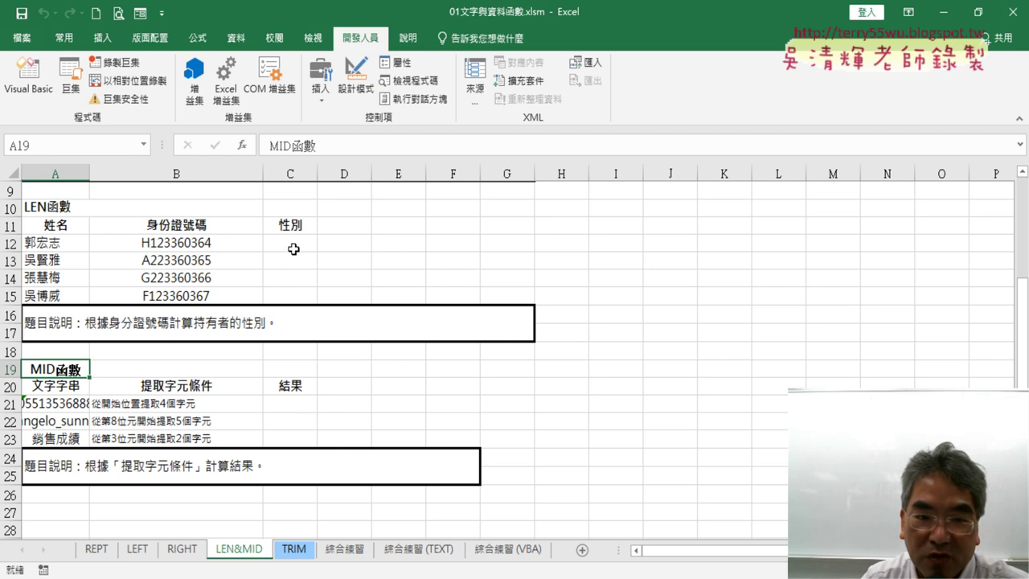
{"action": "left_click_drag", "start_coordinate": [293, 249], "coordinate": [283, 288]}
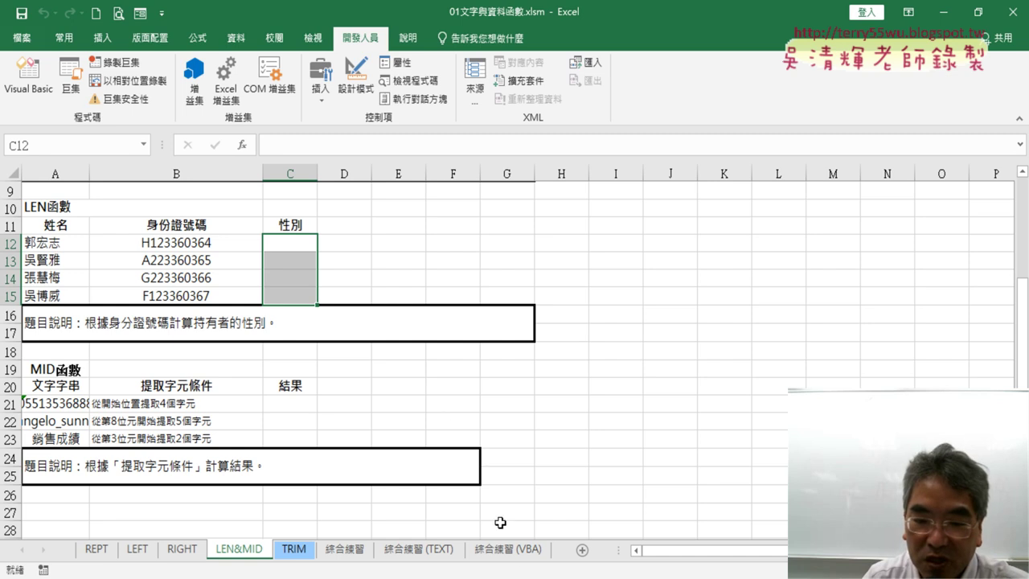
{"action": "left_click", "coordinate": [520, 552]}
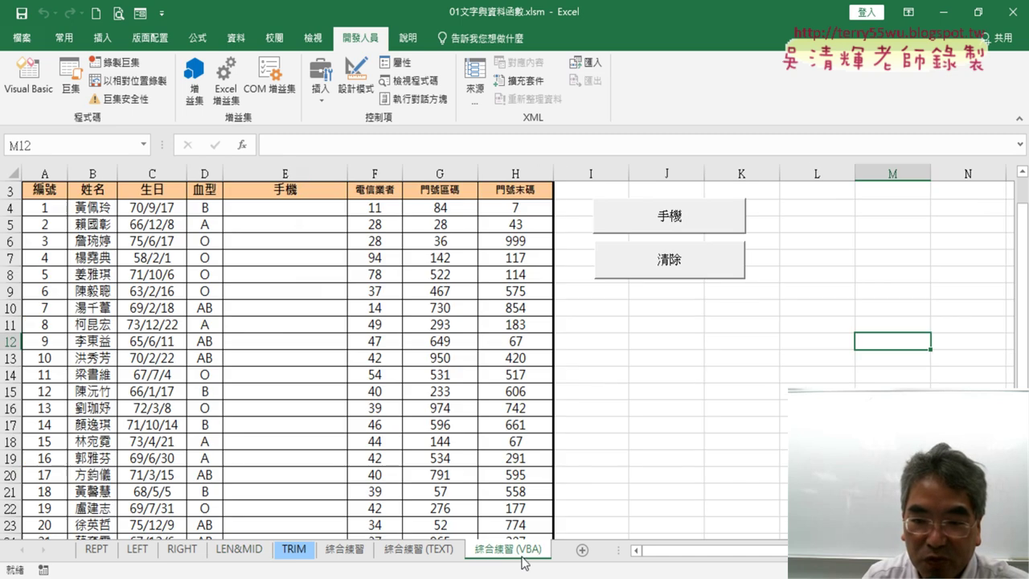
{"action": "left_click", "coordinate": [690, 268]}
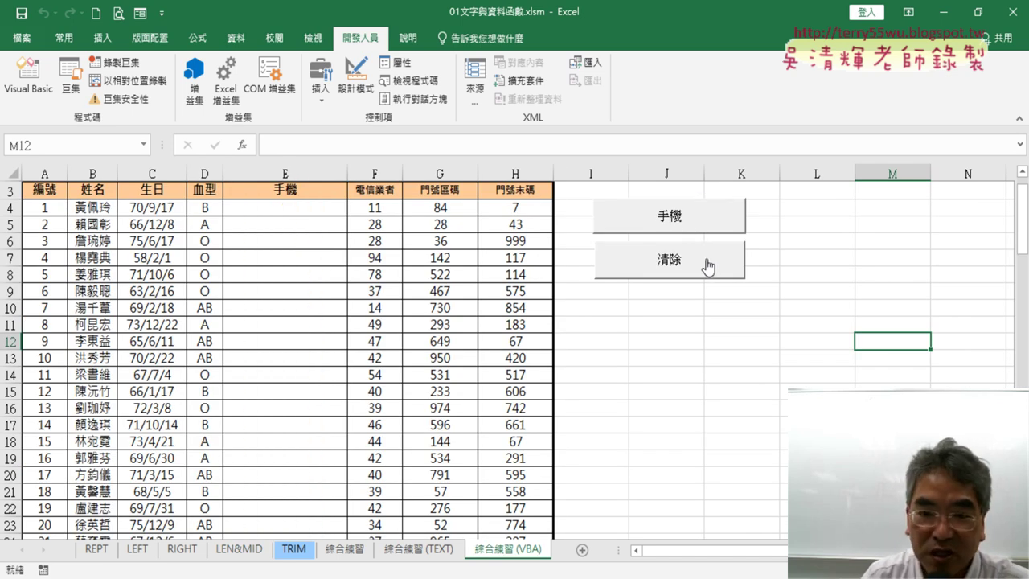